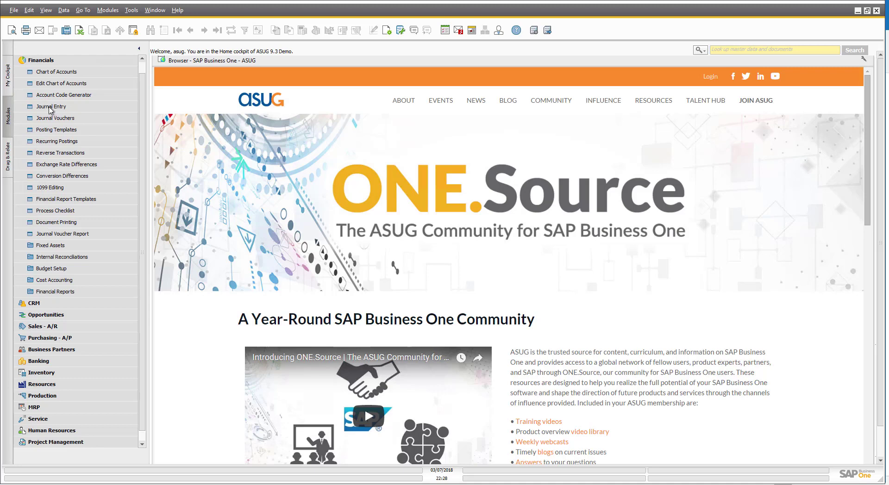
- Open a new journal entry and check which transaction codes are available
left_click(68, 107)
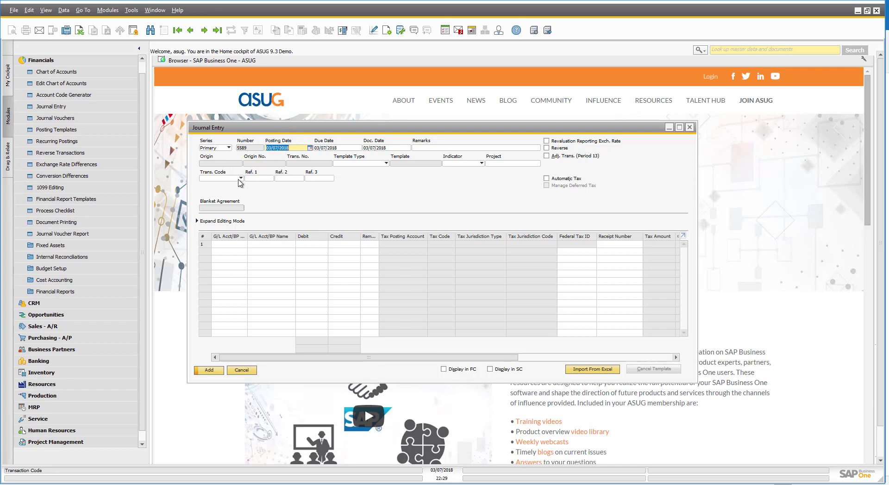
left_click(241, 179)
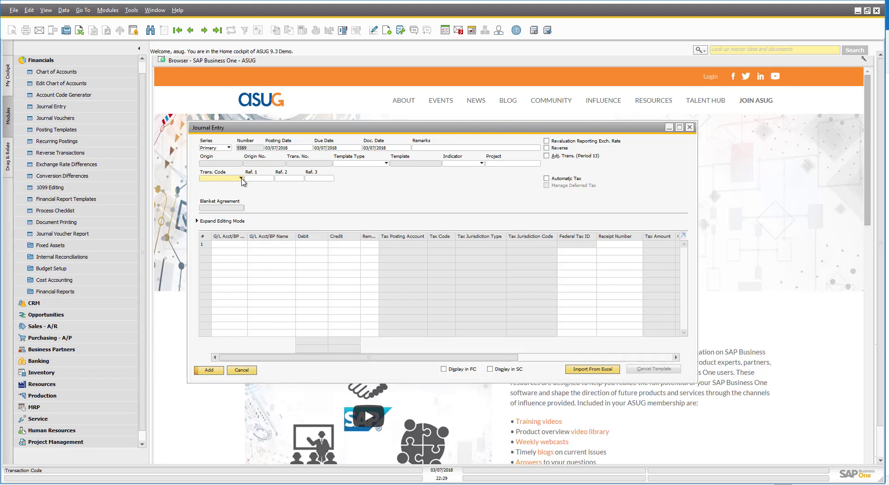
left_click(240, 178)
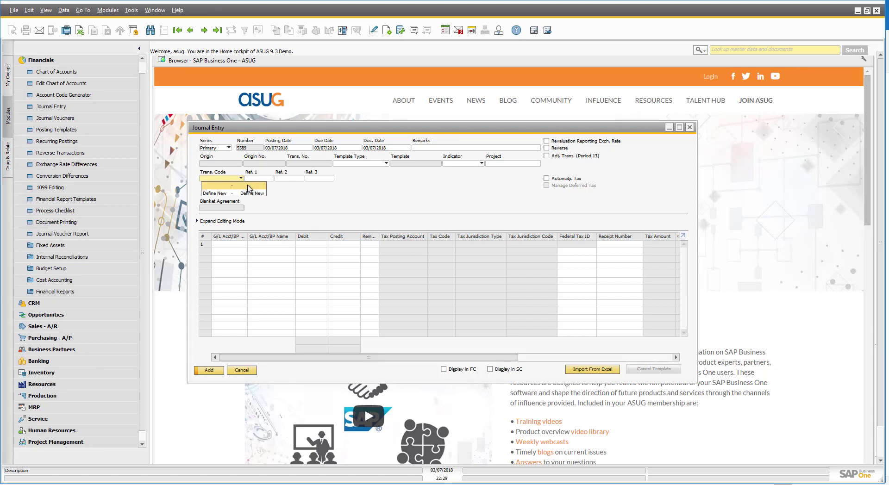
left_click(271, 179)
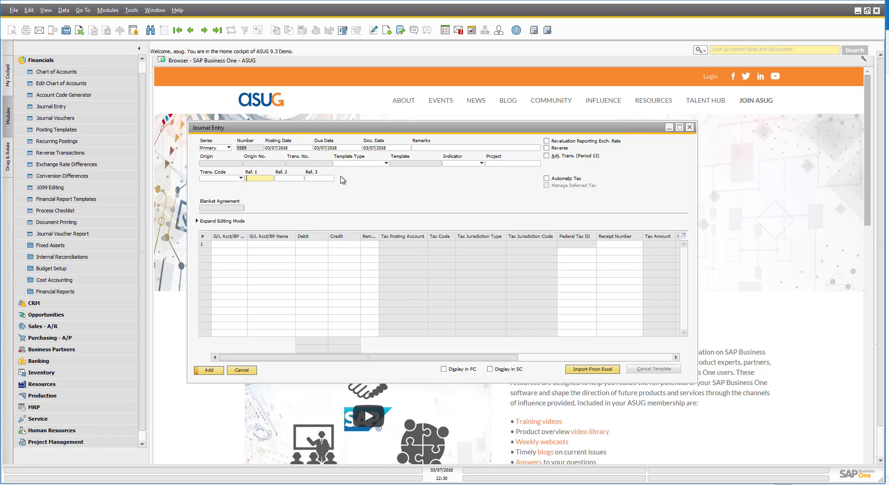
- Enter the Revenue from Asset Sales account on the first journal line with a debit of 1,000.00 $, without a remark template
left_click(224, 247)
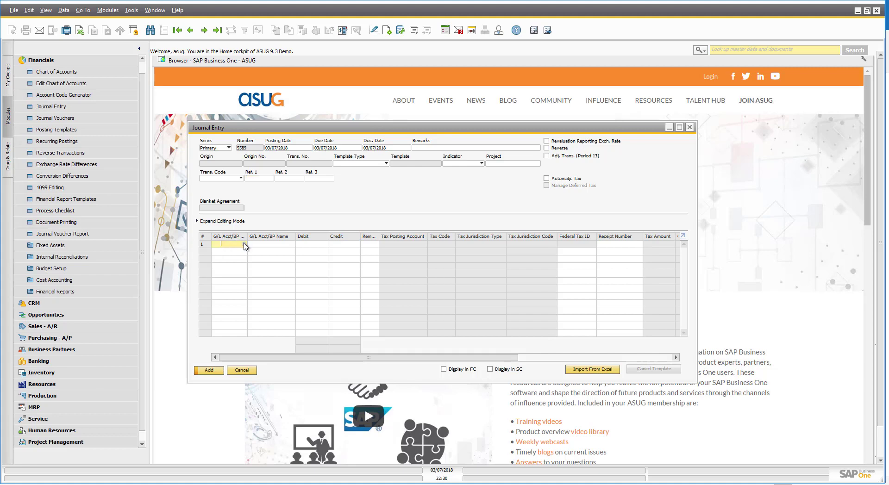
left_click(244, 245)
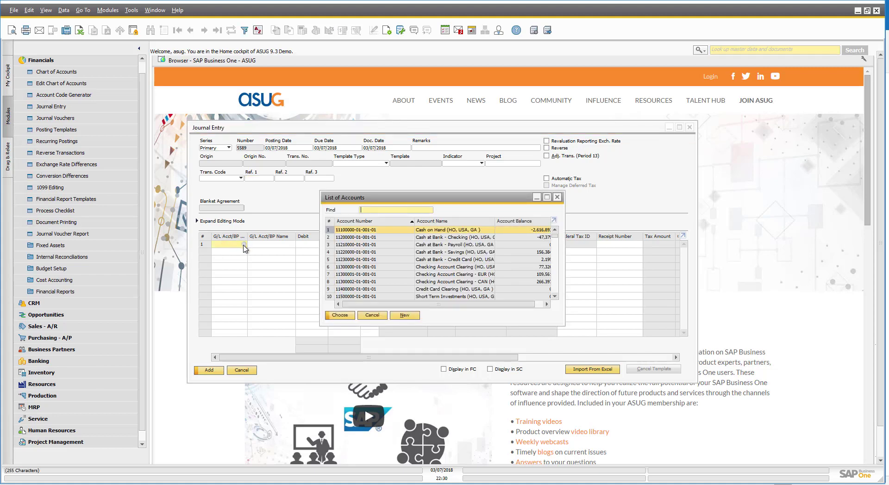
left_click(454, 222)
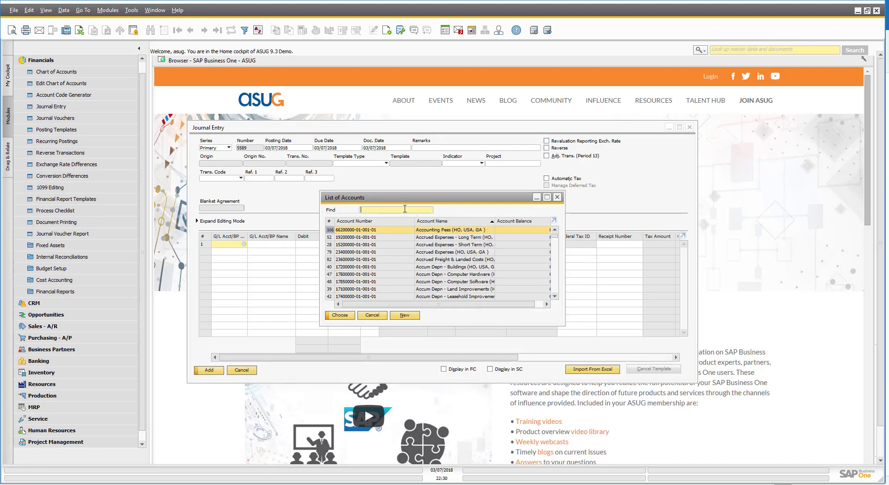
type("revenue")
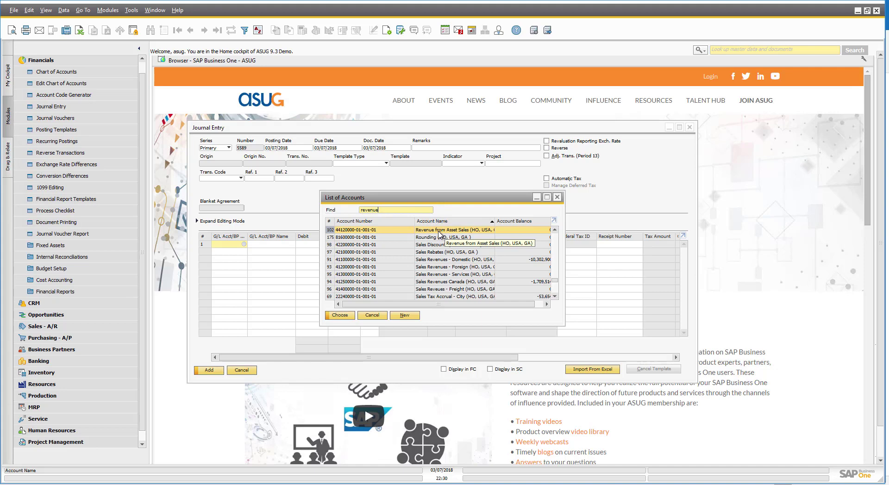
double_click(439, 233)
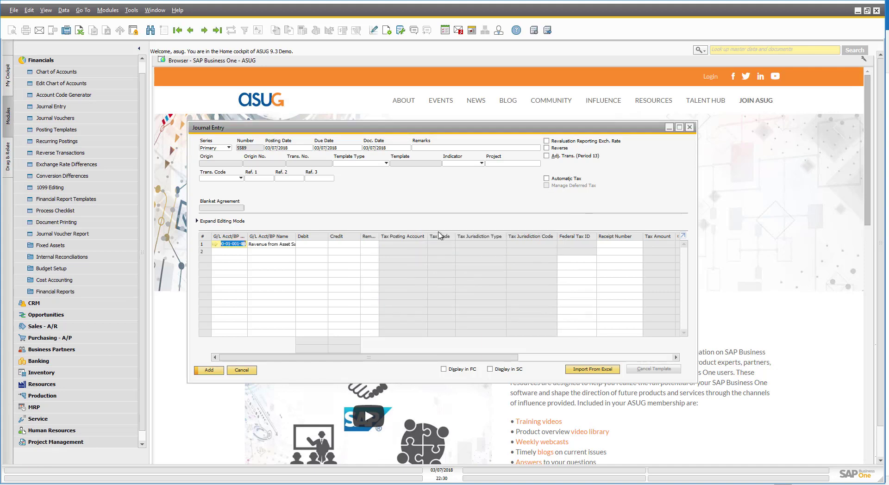
left_click(319, 244)
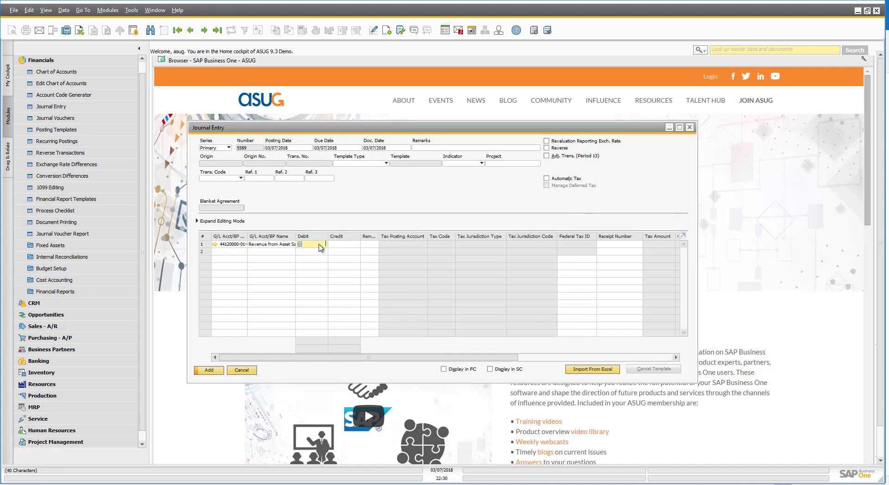
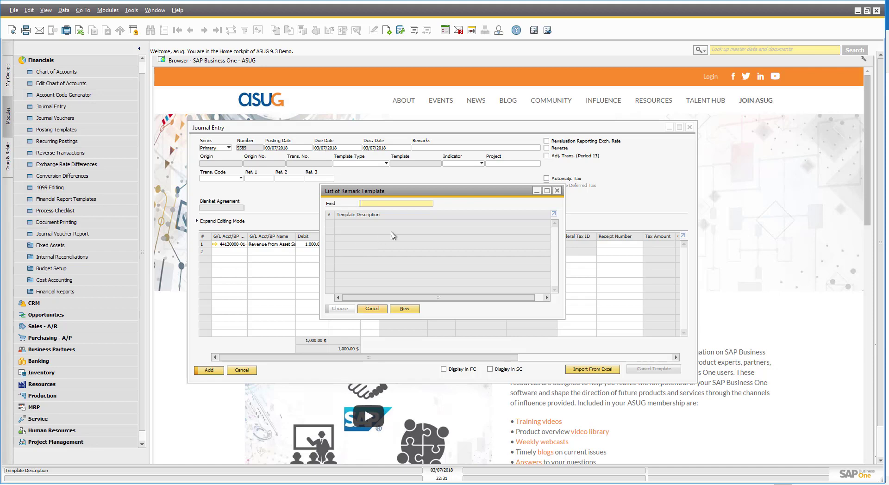
left_click(384, 308)
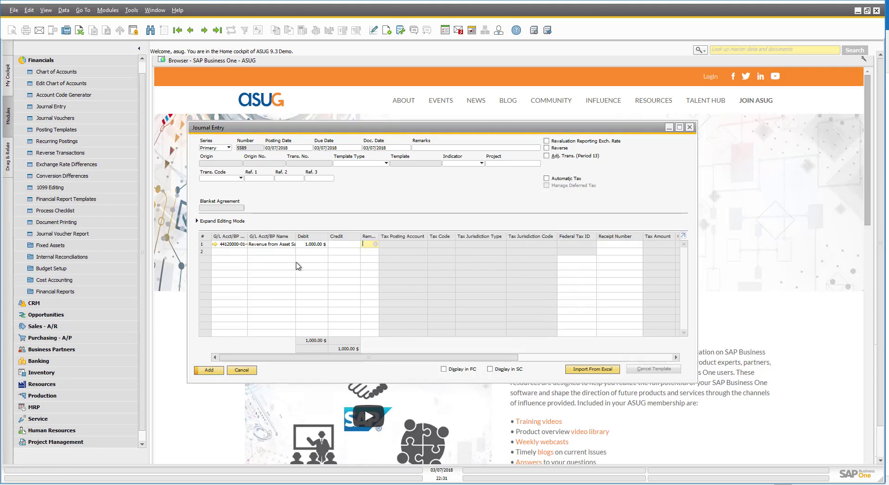
- Enter the Assets Under Construction account on the second journal line with a credit of 1,000.00 $
left_click(613, 358)
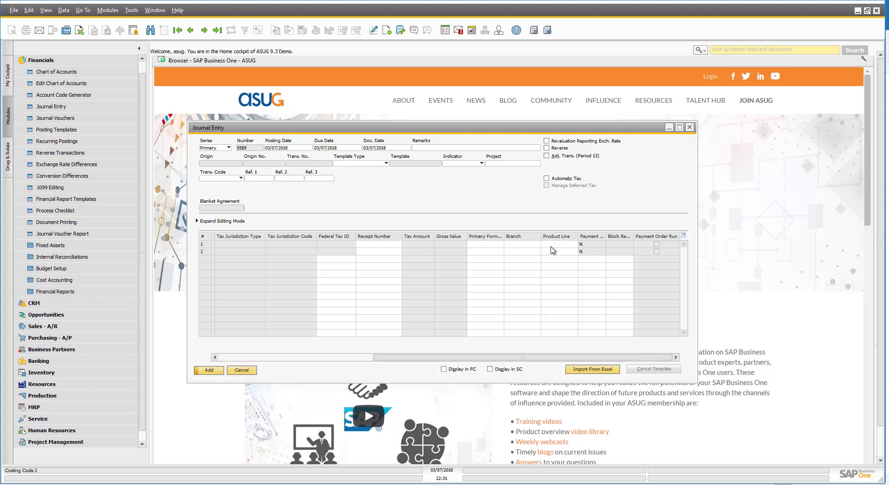
left_click(336, 358)
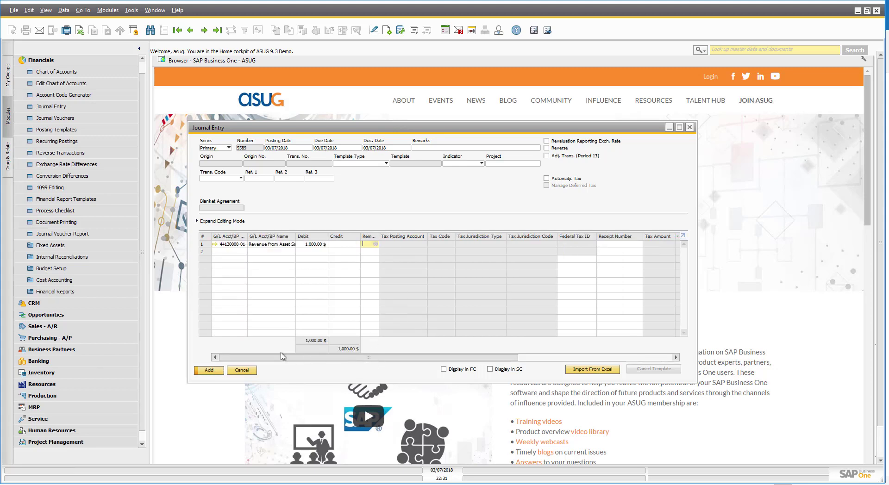
left_click(226, 252)
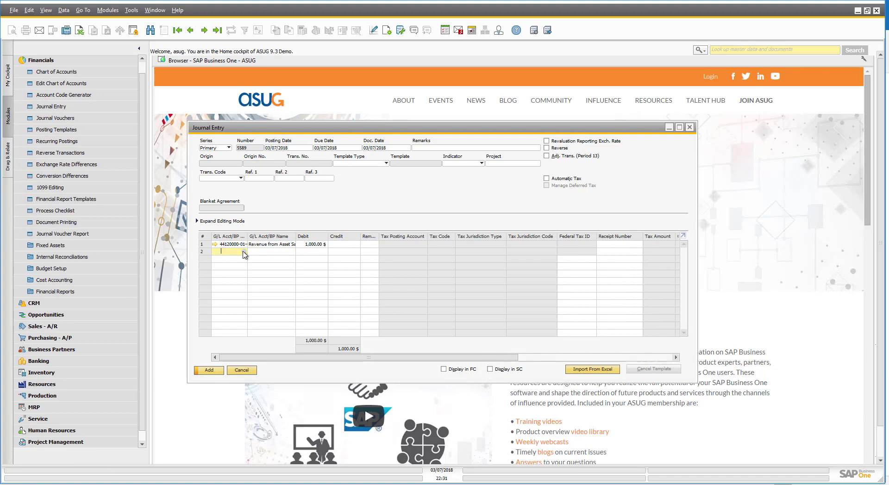
left_click(244, 252)
type("asset")
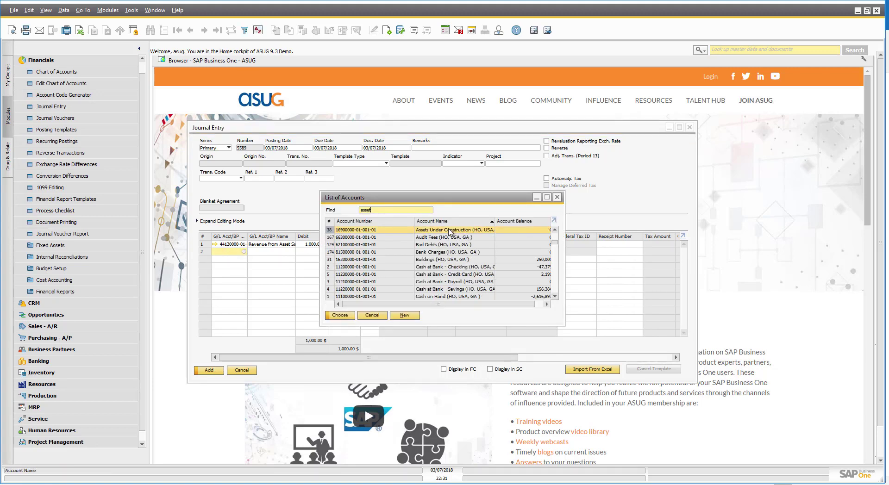
double_click(448, 230)
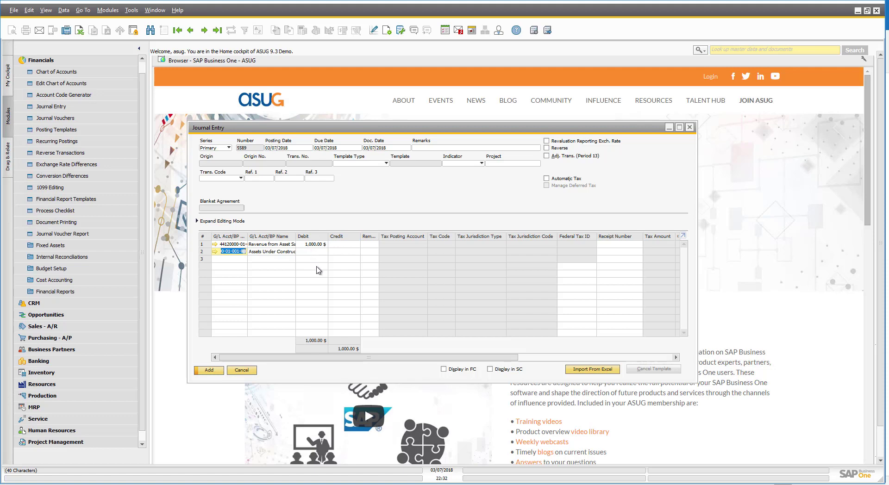
key("Down")
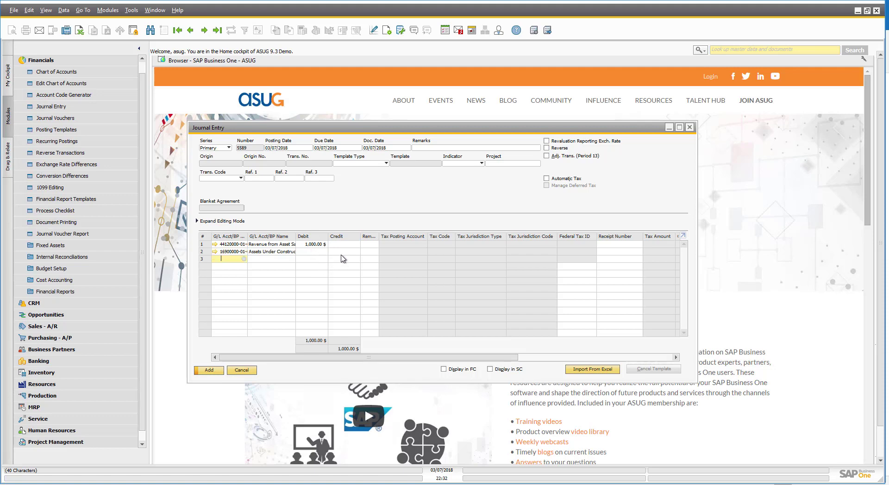
left_click(342, 252)
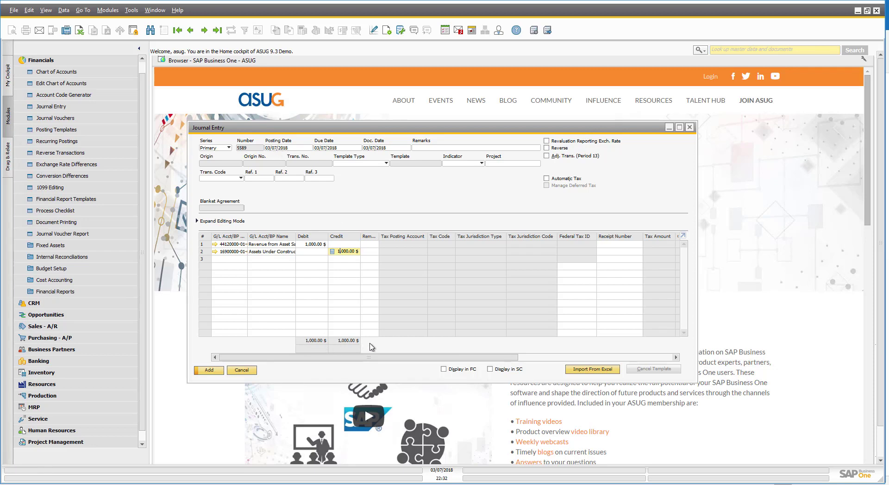
- Expand the editing mode and display the details of the Revenue from Asset Sales line
left_click(197, 222)
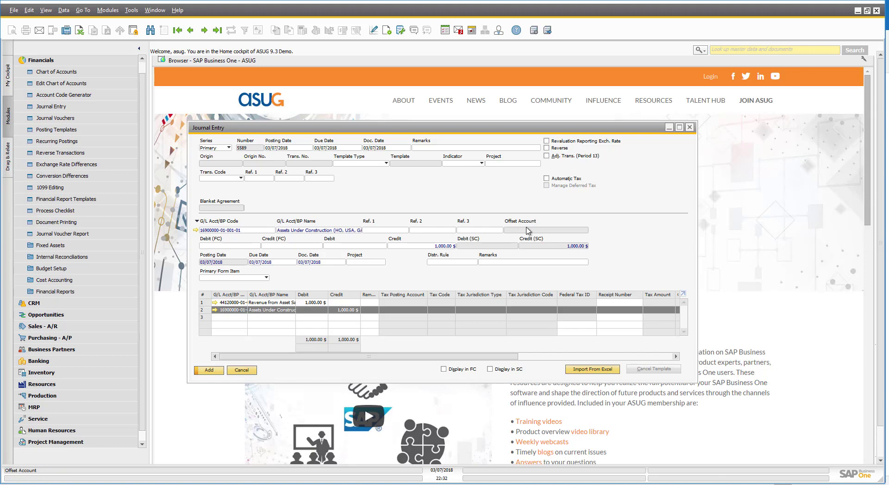
left_click(241, 302)
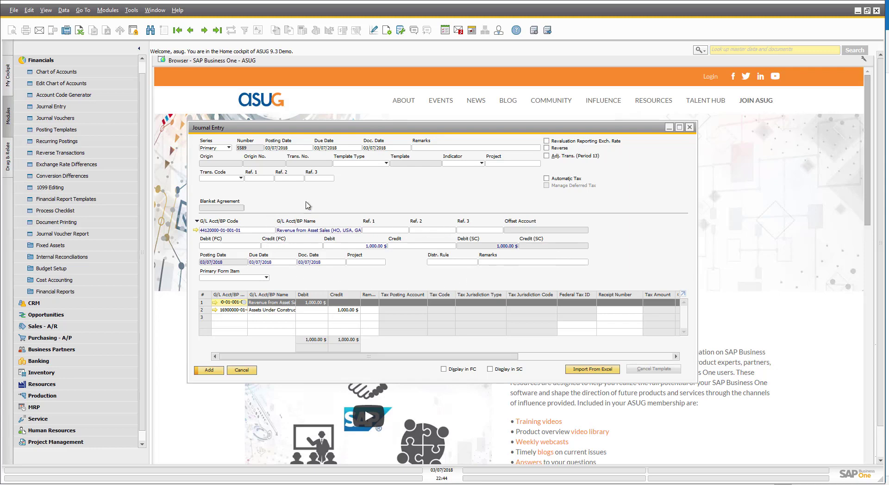
- Start a new activity of type Note from the journal entry and discard it
right_click(633, 239)
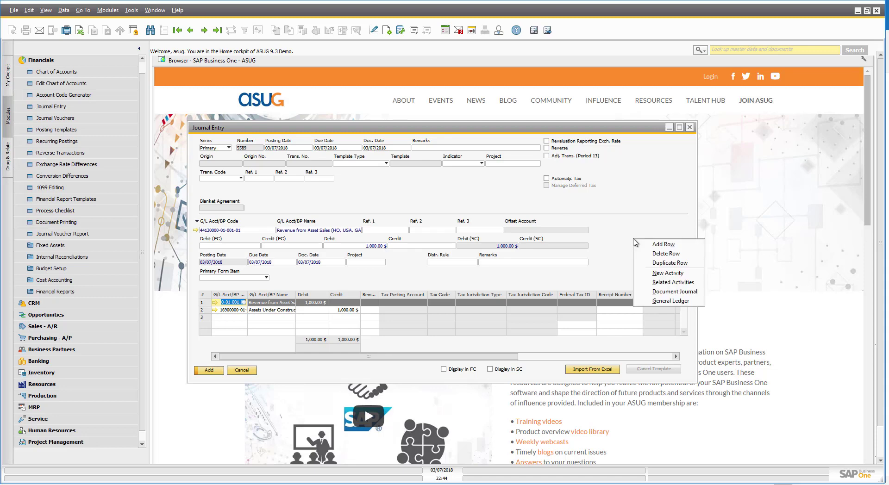
left_click(667, 278)
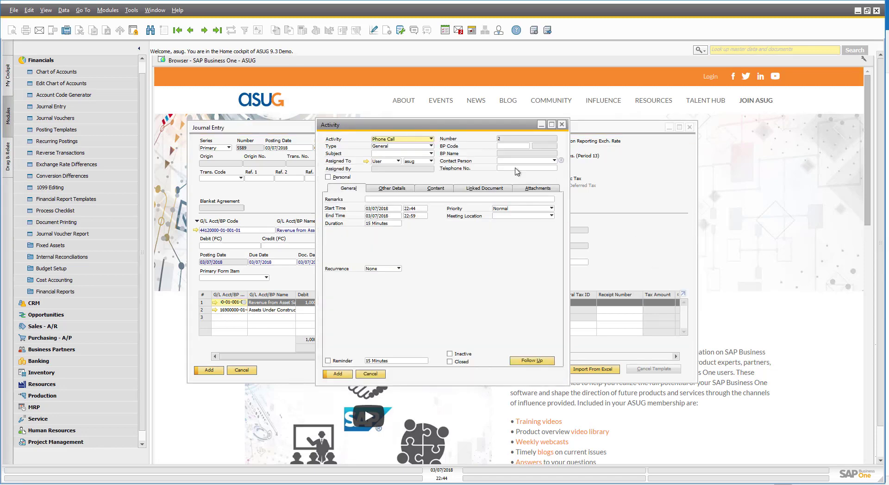
left_click(431, 140)
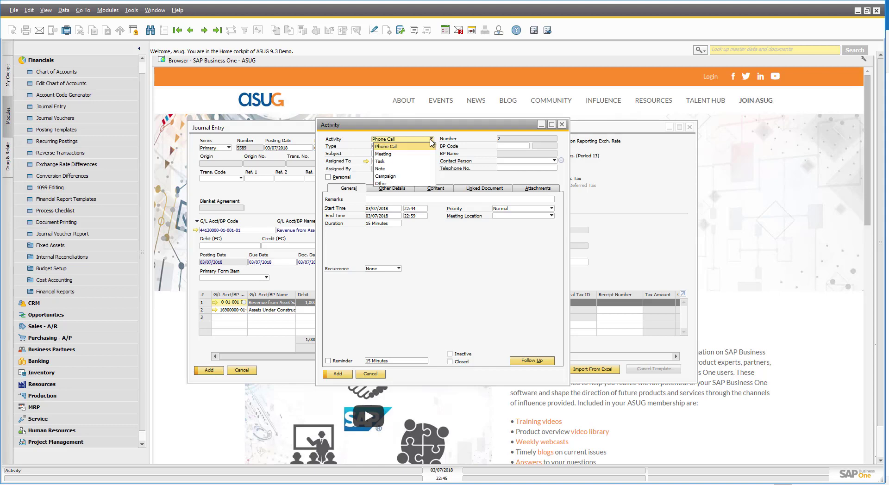
left_click(383, 170)
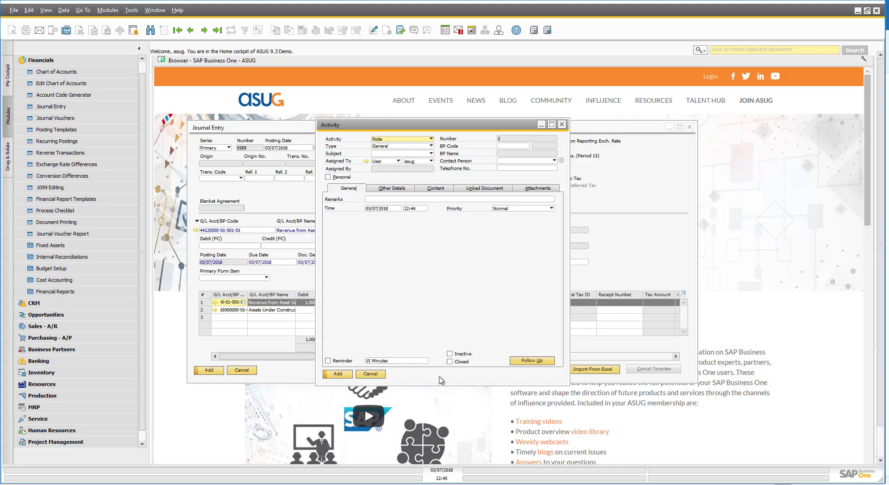
left_click(371, 375)
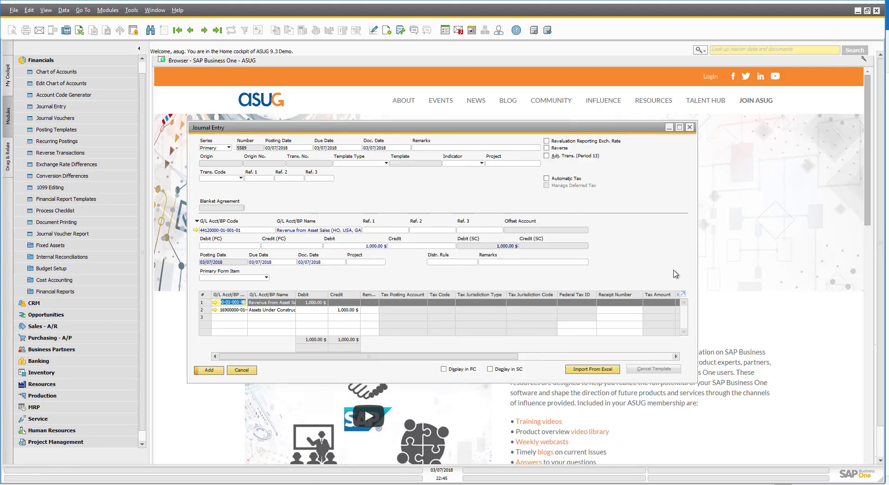
- Add the completed journal entry and close the journal entry form
left_click(210, 371)
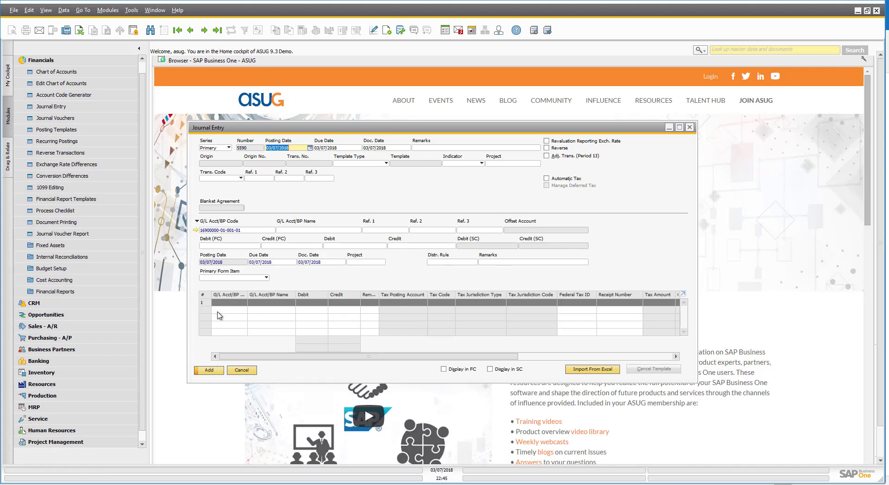
left_click(688, 129)
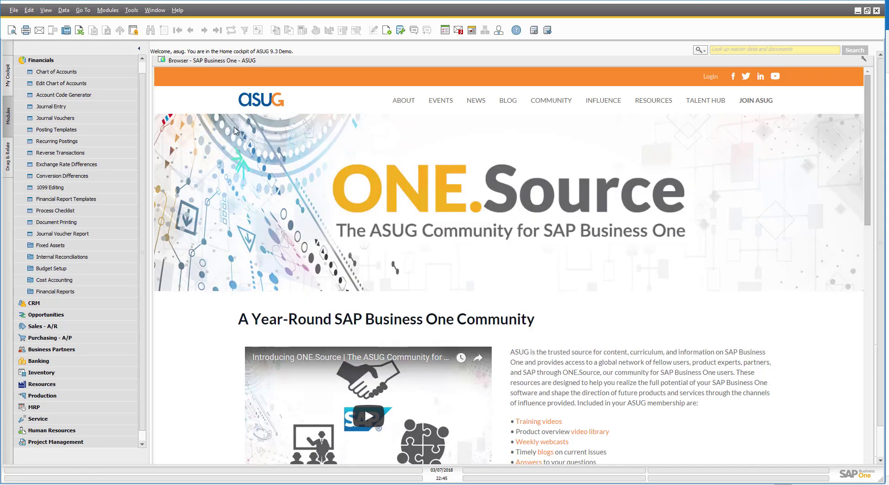
- Start a journal entry in a new journal voucher and credit Cash on Hand with 5.00 $ on its first line
left_click(55, 119)
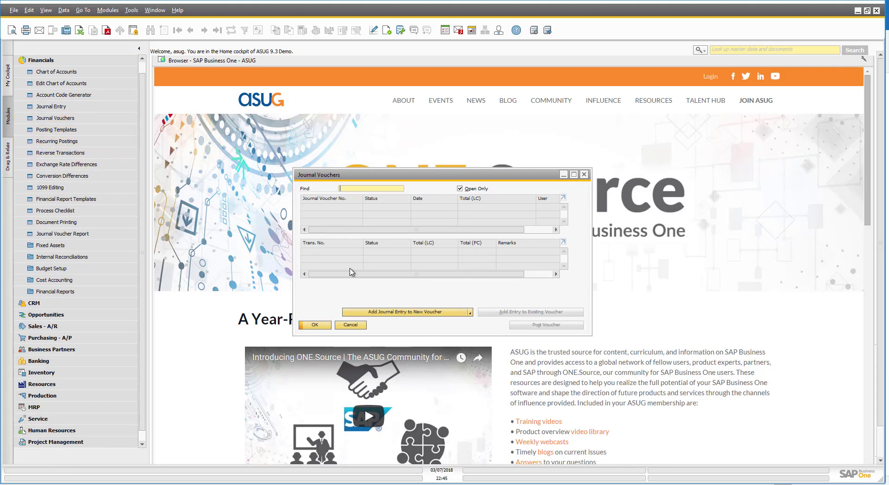
left_click(417, 312)
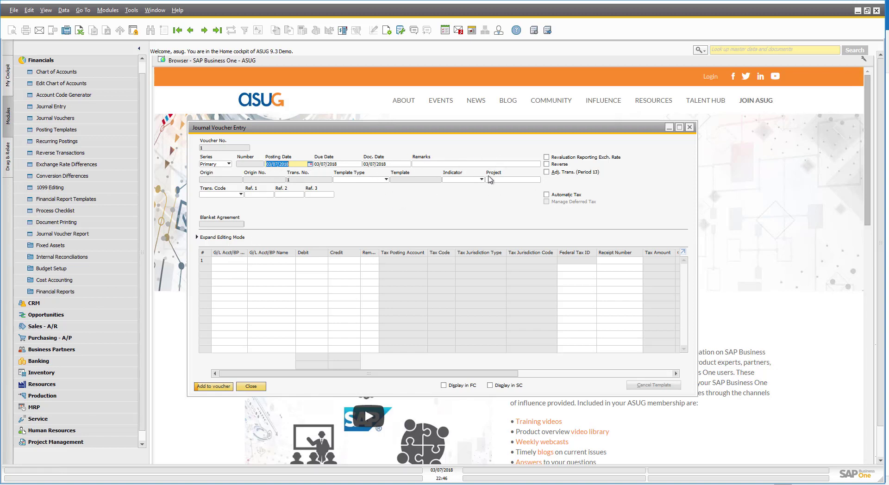
left_click(236, 263)
left_click(244, 261)
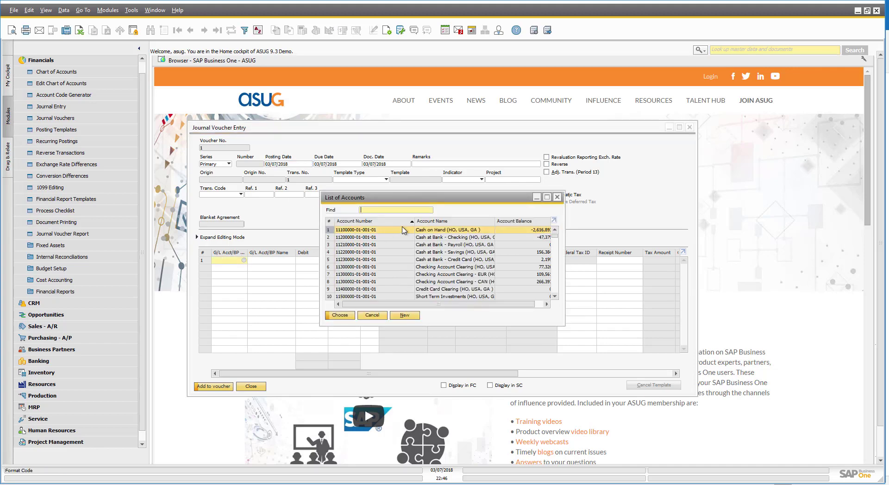
double_click(424, 230)
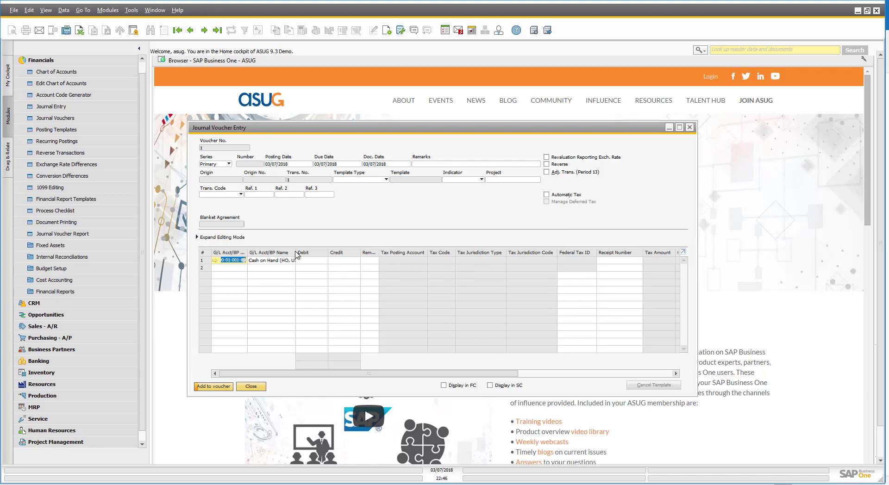
left_click(344, 260)
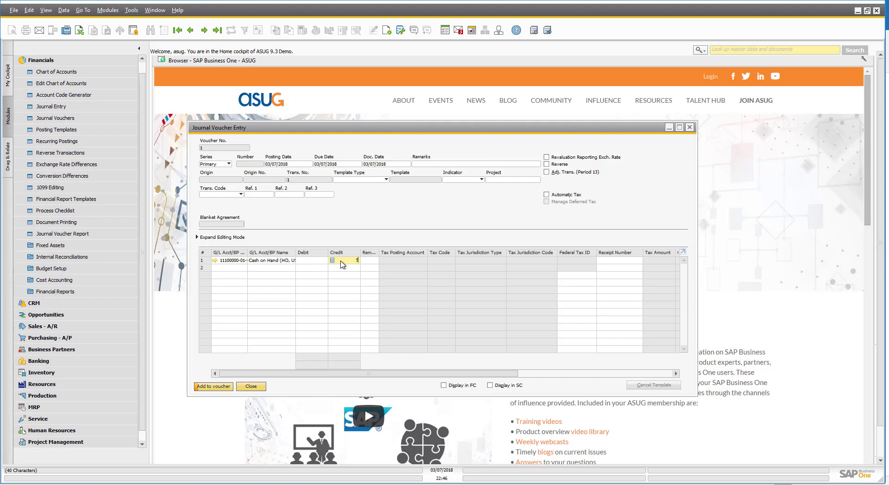
- Add Bank Charges as the second line of the voucher entry with a debit of 5.00 $
left_click(236, 268)
left_click(244, 268)
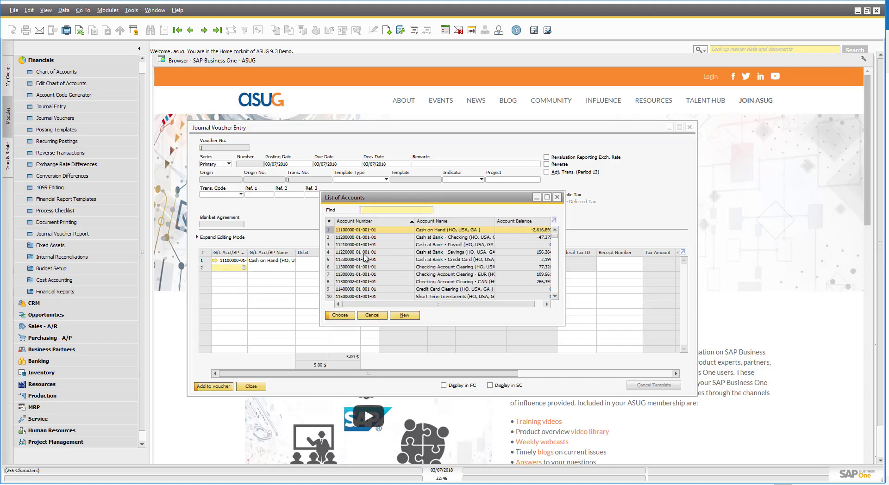
left_click(455, 221)
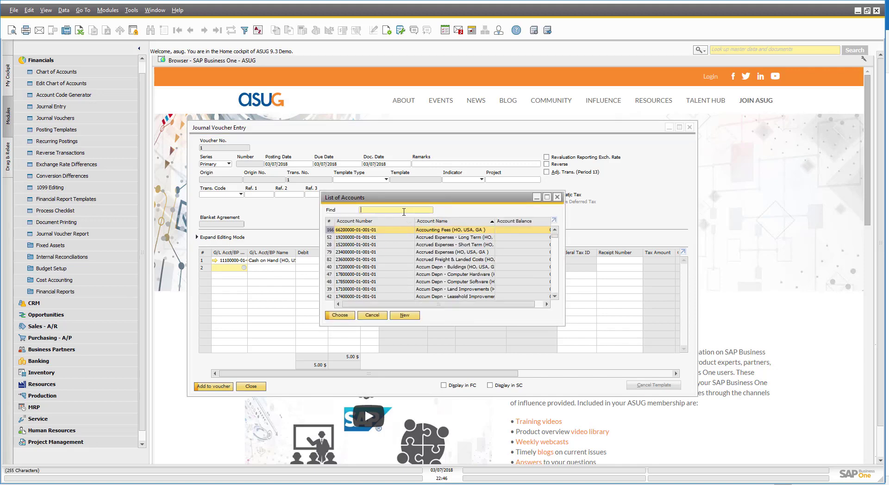
type("bank")
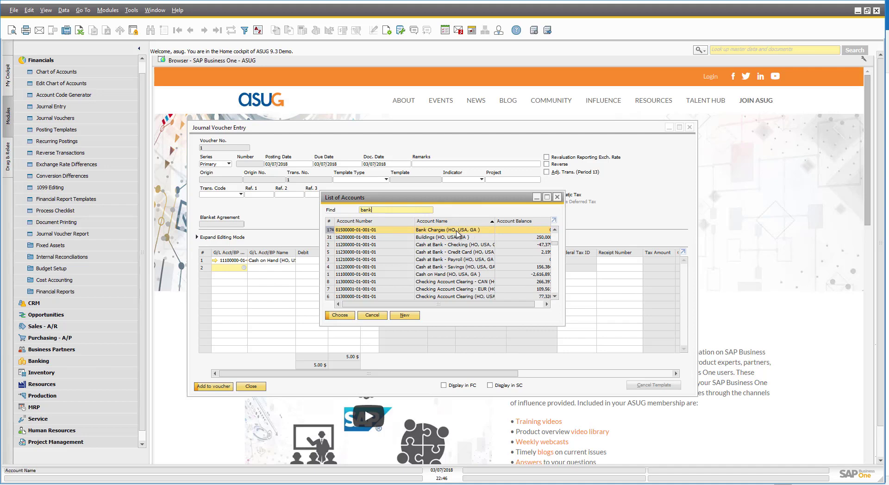
key("Return")
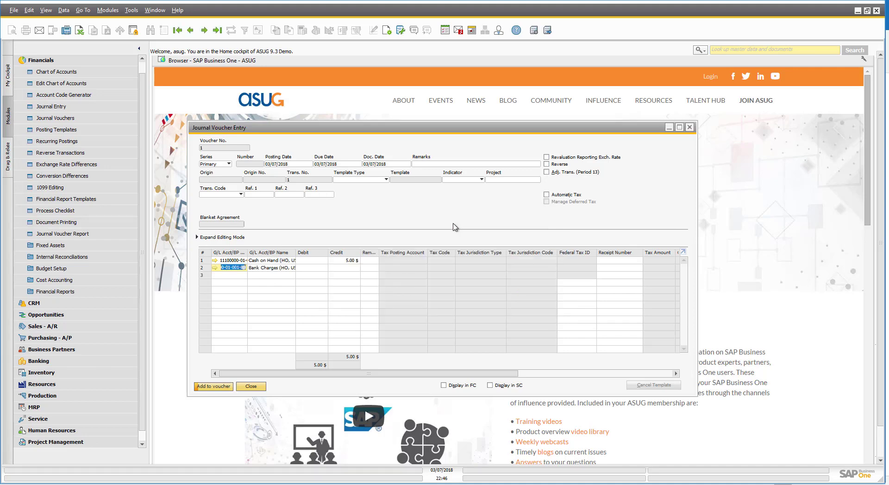
left_click(309, 268)
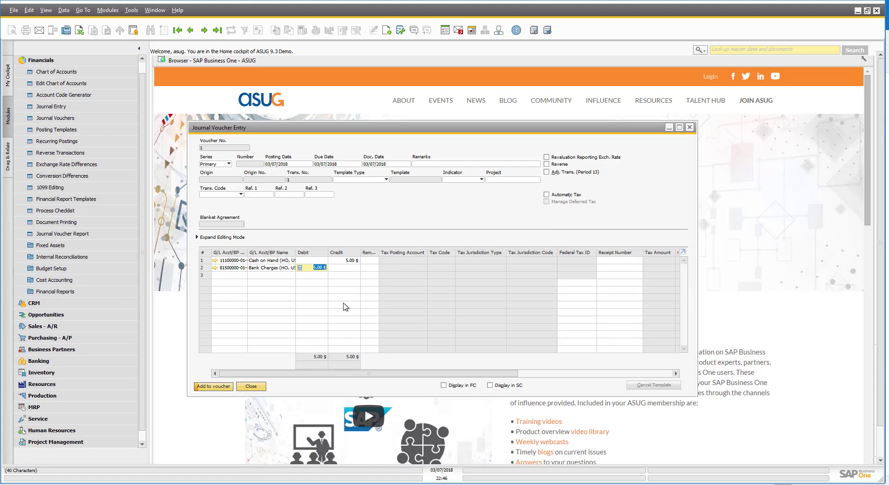
- Add the entry to the voucher and post the journal voucher to the permanent file
left_click(221, 386)
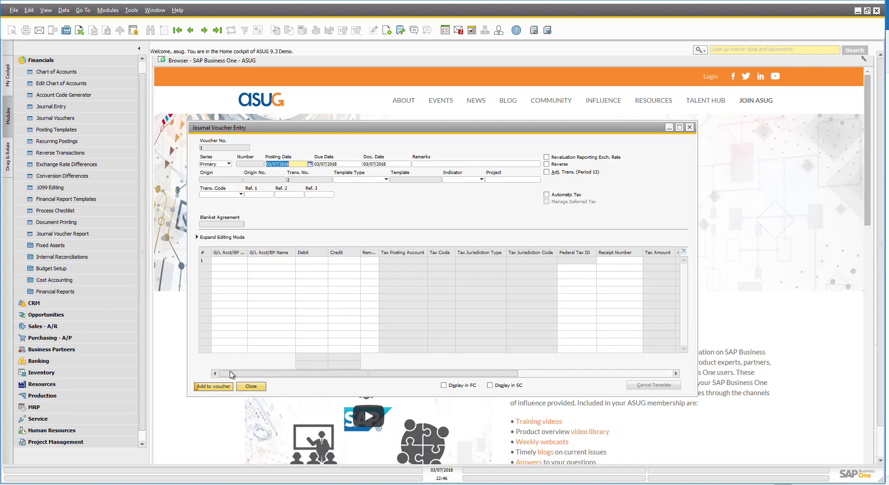
left_click(250, 386)
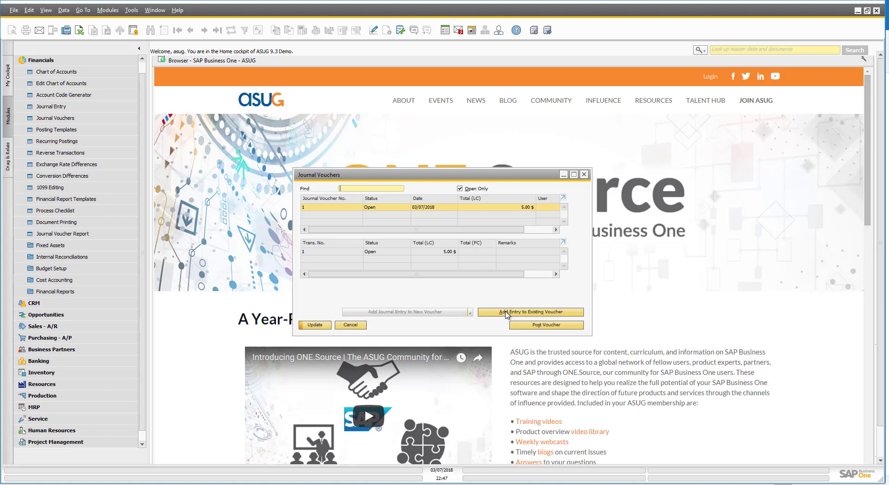
left_click(543, 327)
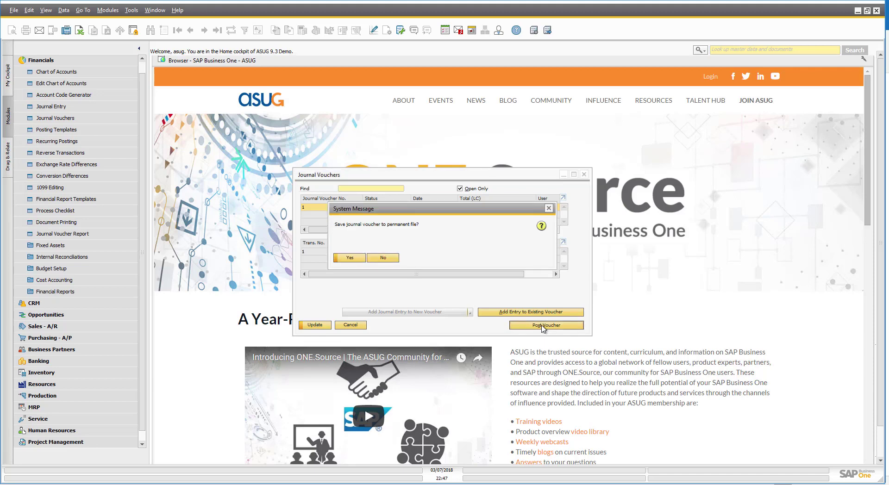
left_click(348, 257)
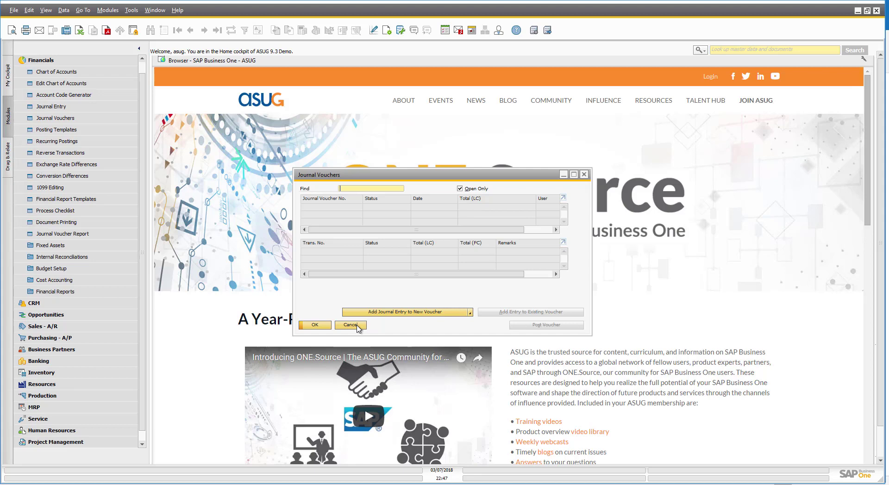
left_click(350, 325)
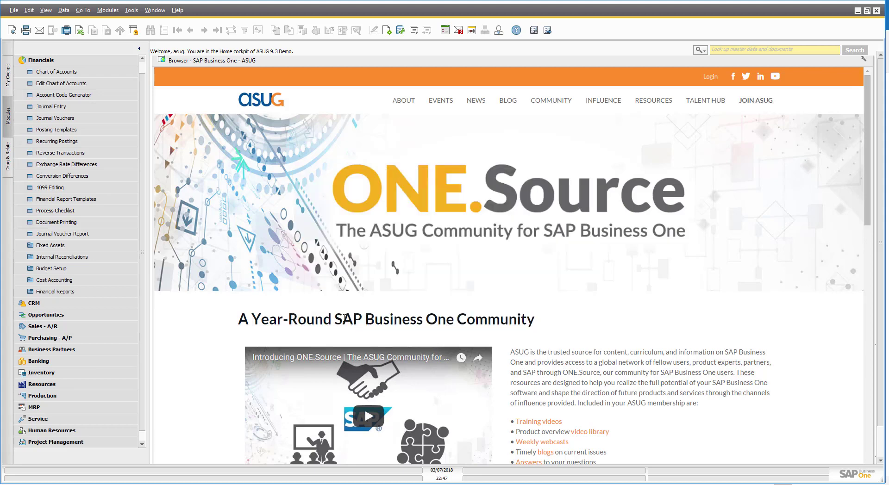
- Start a posting template with the code RENT and the description Monthly Rental Entry
left_click(58, 132)
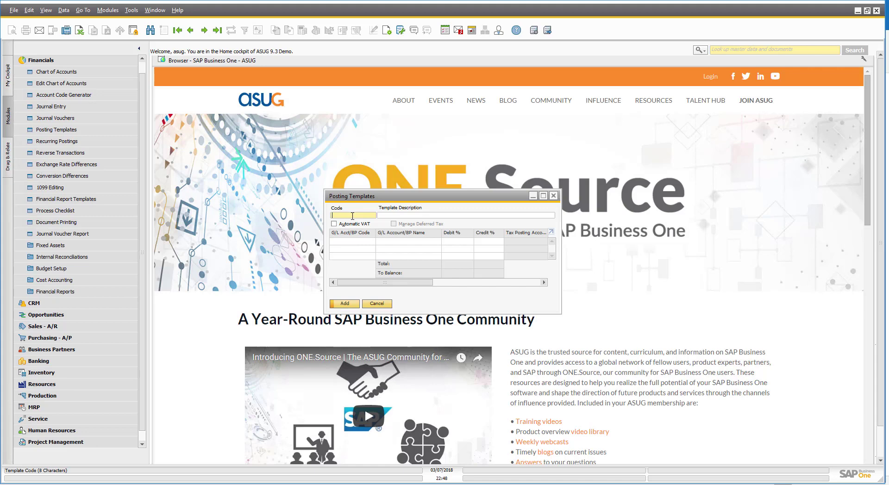
type("RENT")
key("Tab")
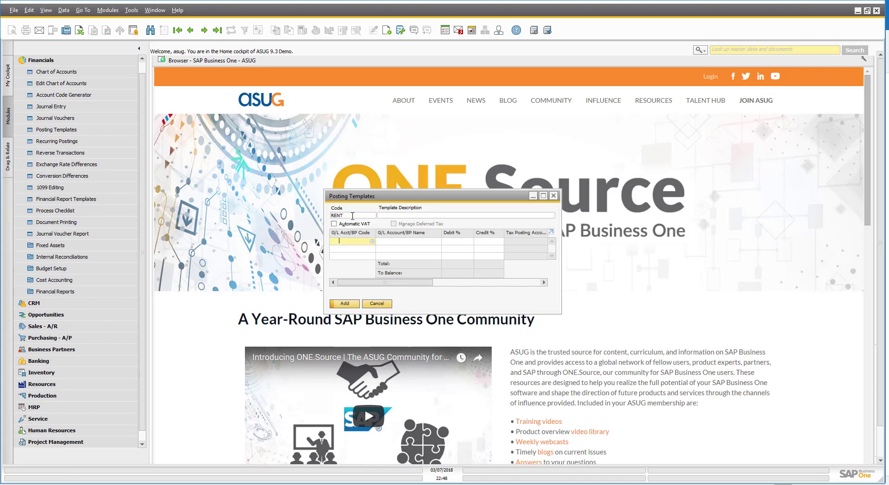
left_click(396, 217)
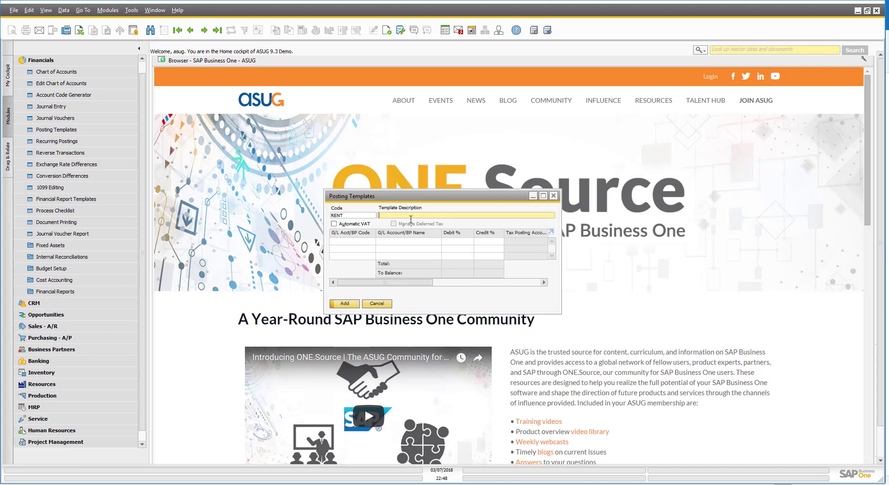
type("Monthly Rental Entry")
- Set the template's first line to the Office and Building Rent account
left_click(373, 242)
left_click(373, 241)
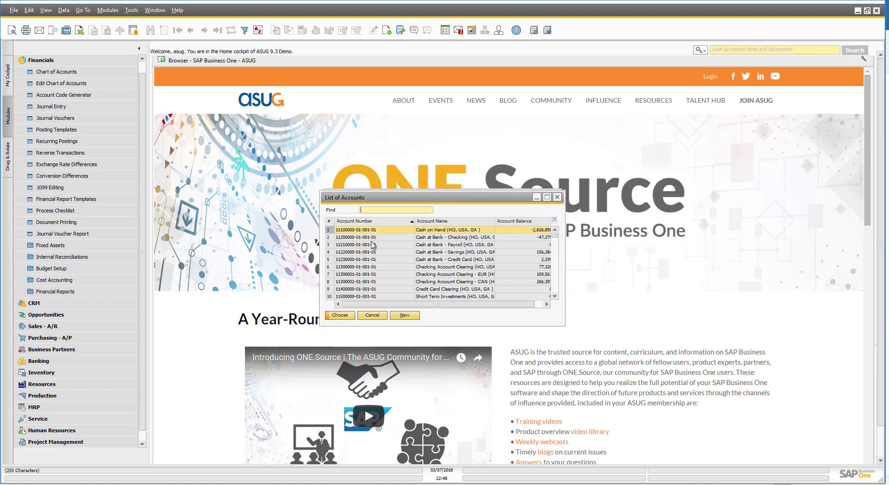
double_click(464, 222)
type("off")
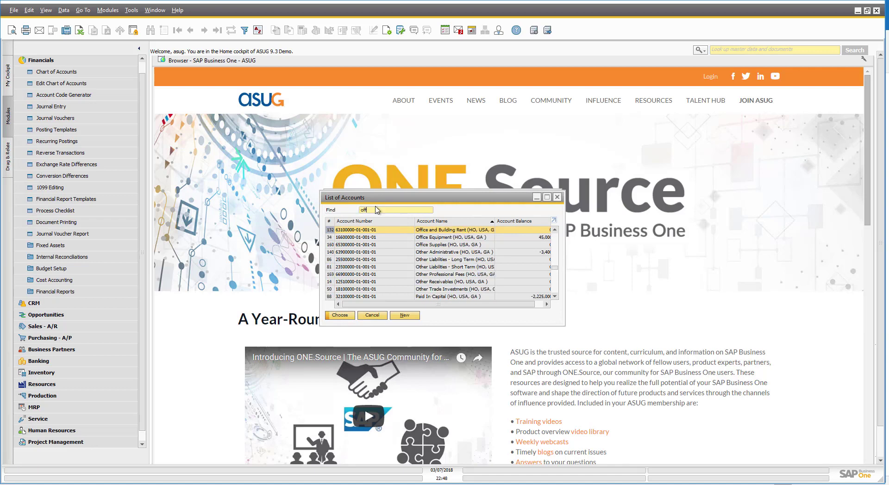
double_click(446, 231)
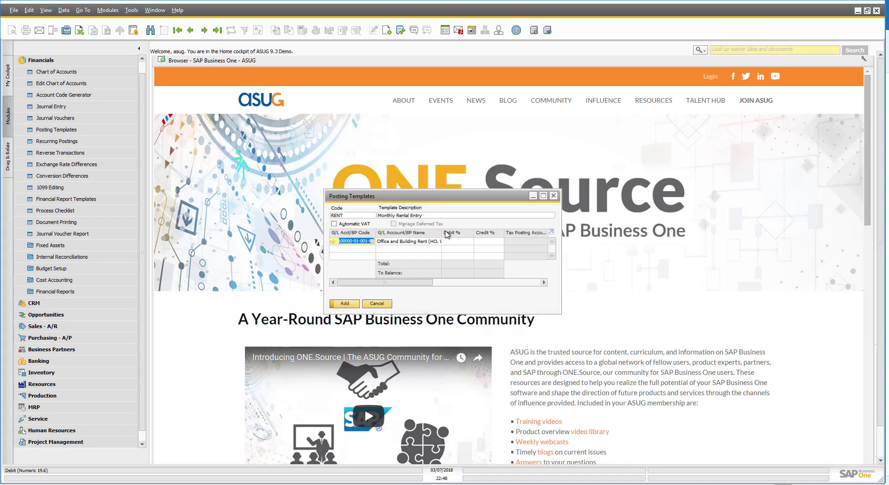
- Add the Cash at Bank - Checking account as the template's second line
left_click(350, 250)
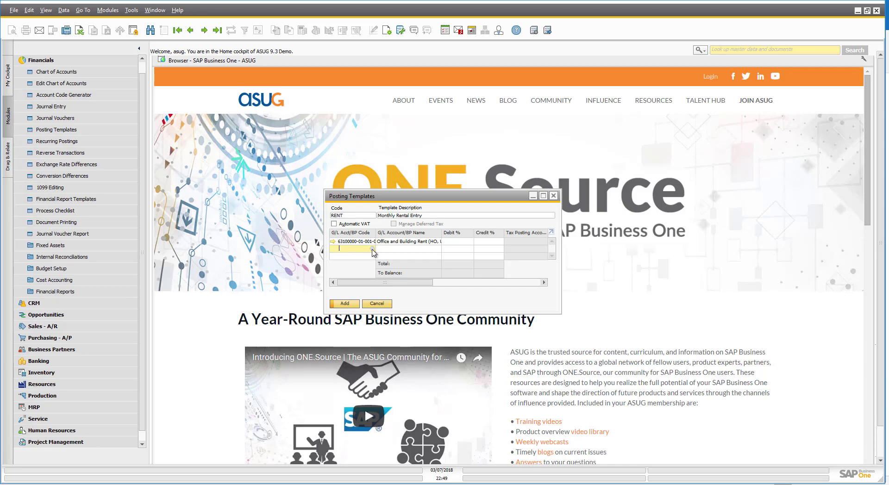
left_click(372, 250)
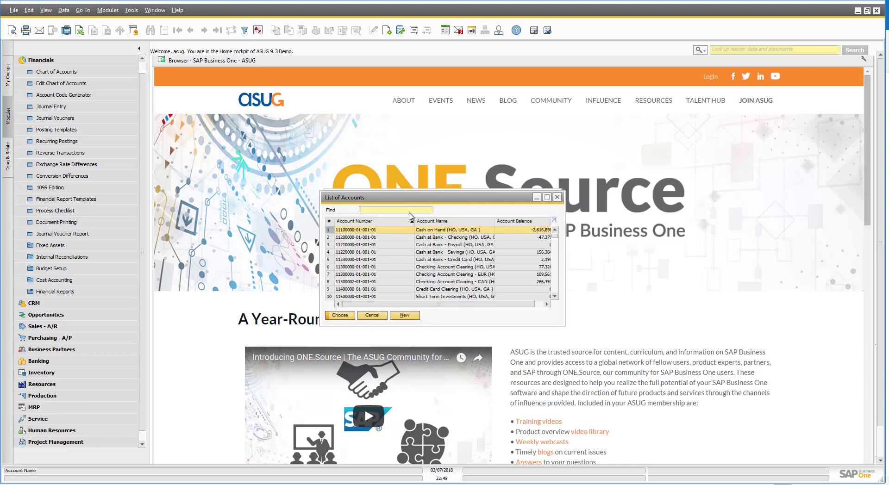
left_click(439, 238)
double_click(443, 238)
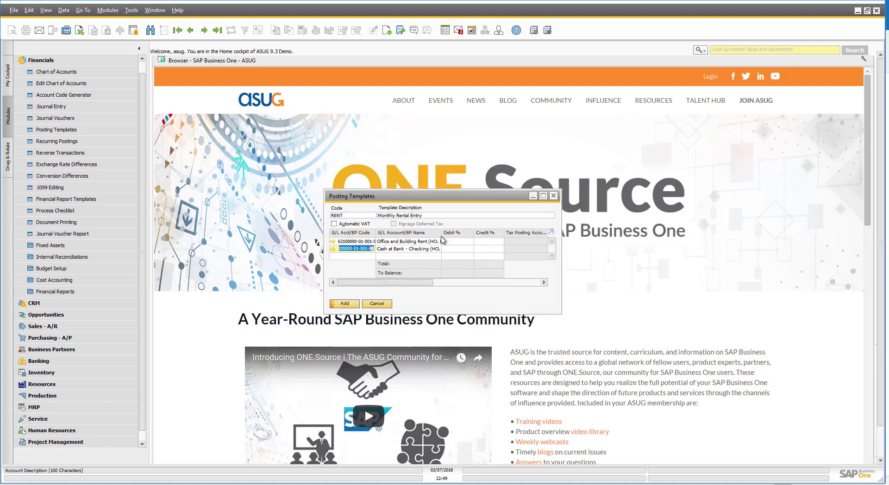
- Enter a 100 % debit for Office and Building Rent and a 100 % credit for Cash at Bank - Checking, and reduce the rent debit to 50 %
left_click(469, 242)
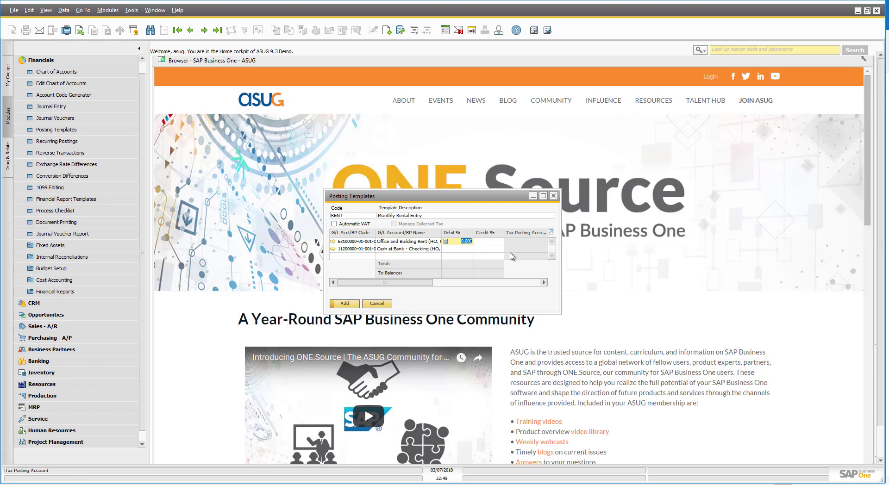
type("1")
key("Tab")
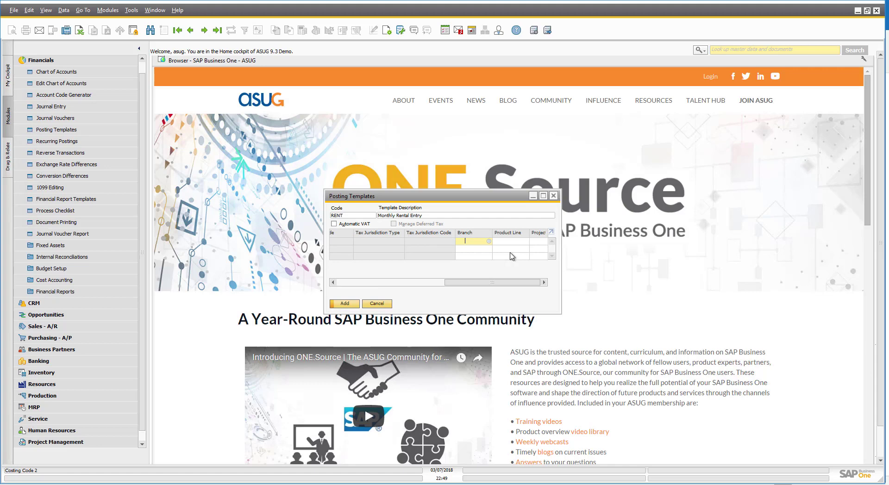
left_click(402, 282)
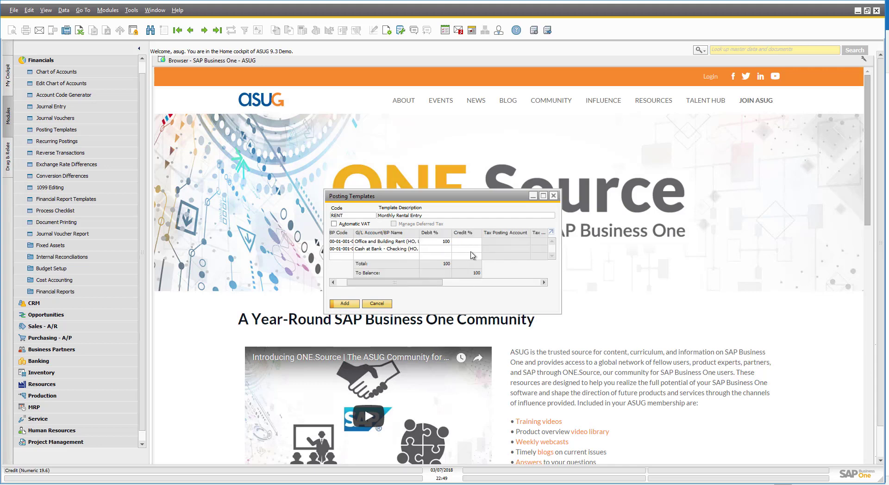
left_click(470, 250)
left_click(439, 241)
type("50")
- Add Other Administrative as the third line with a 50 % debit and save the posting template
left_click(348, 257)
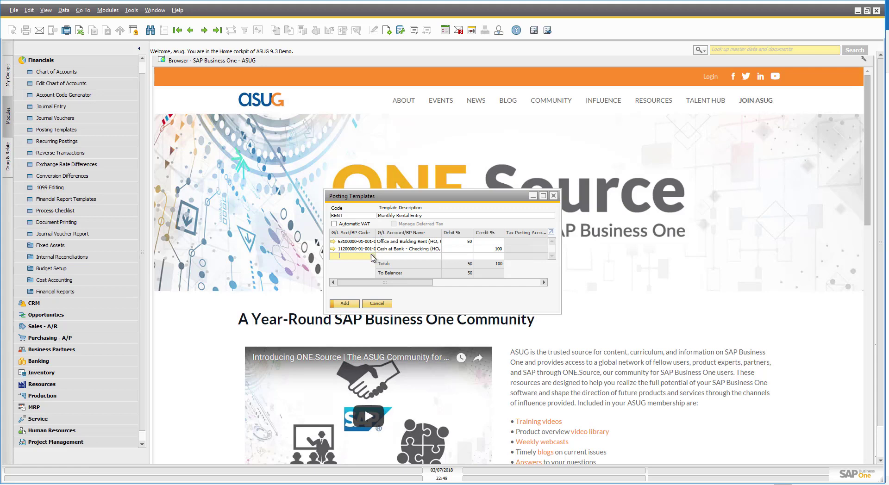
key("Tab")
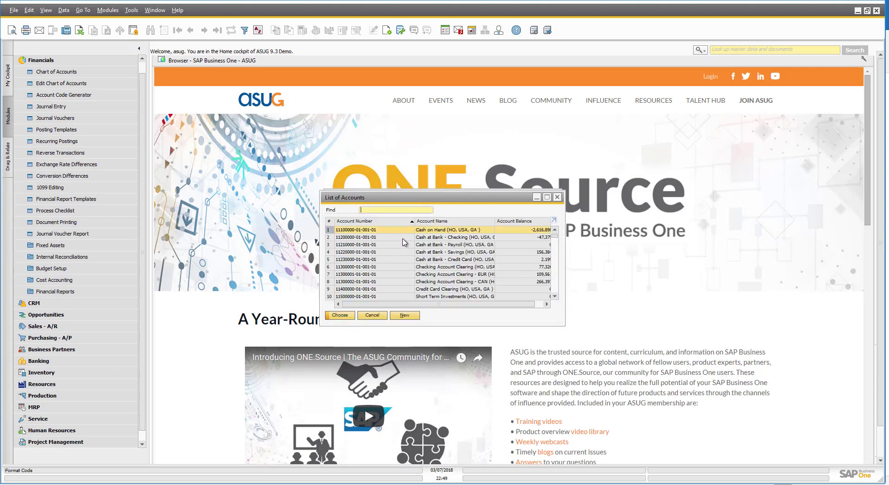
double_click(443, 222)
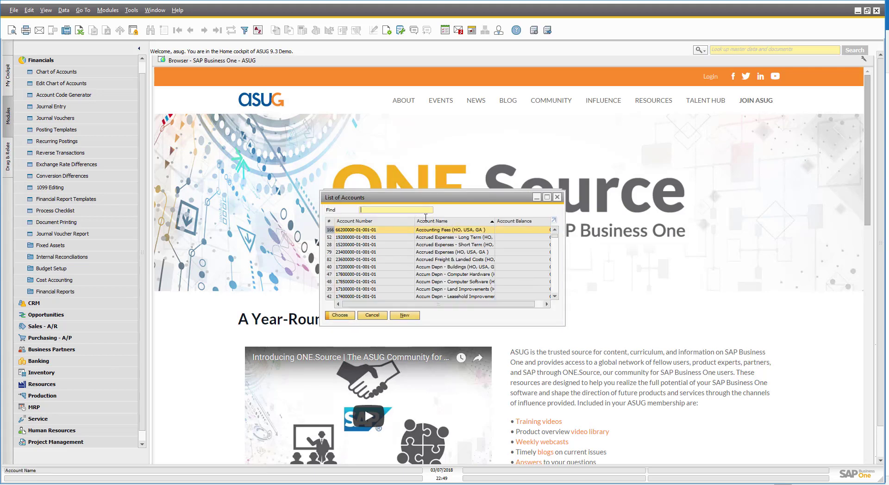
type("off")
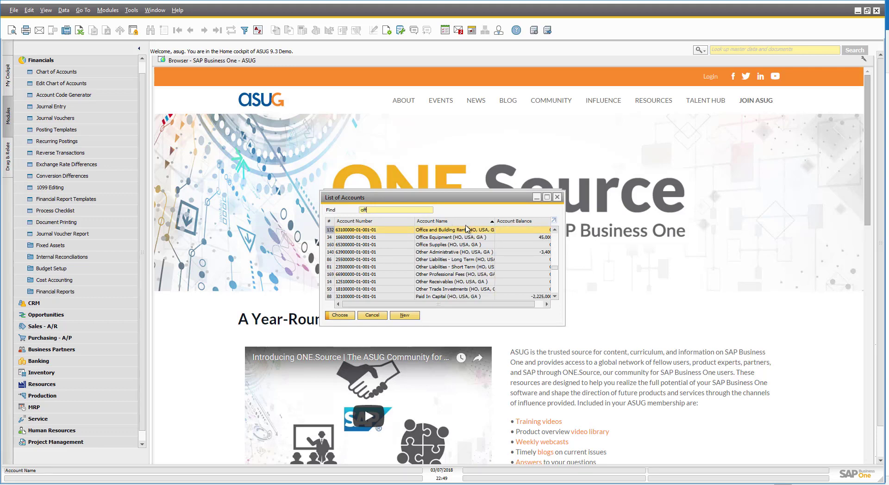
double_click(437, 254)
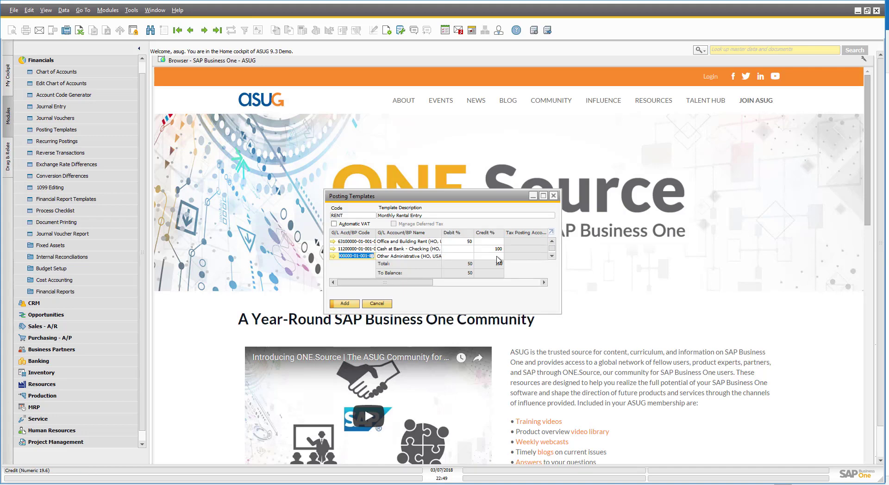
key("Tab")
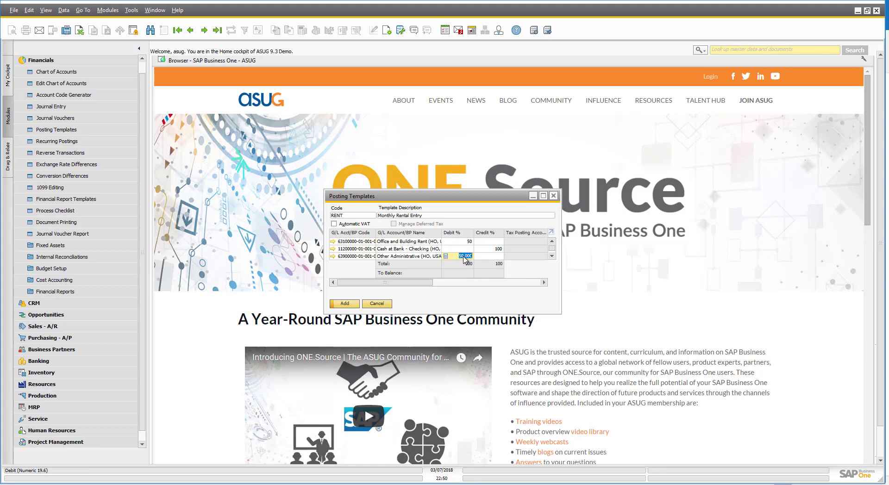
left_click(344, 304)
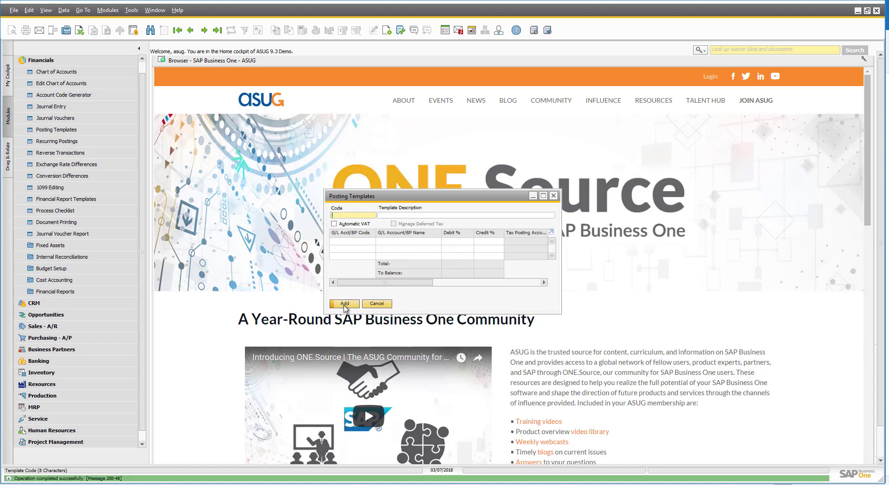
left_click(554, 196)
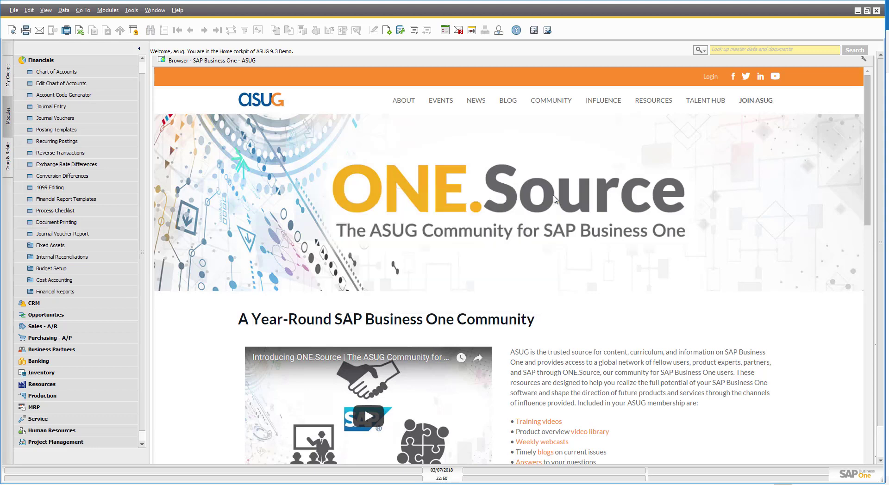
- Start a new journal entry and apply the RENT posting template with template type Percentage
left_click(60, 108)
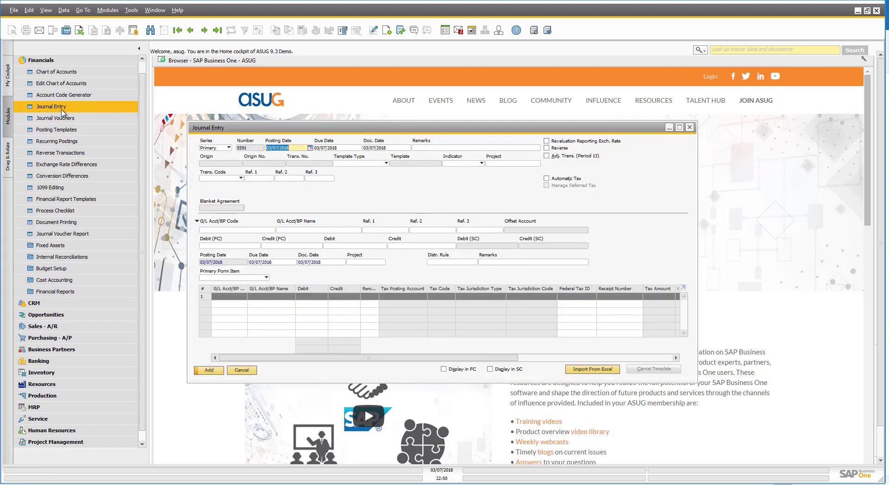
left_click(387, 165)
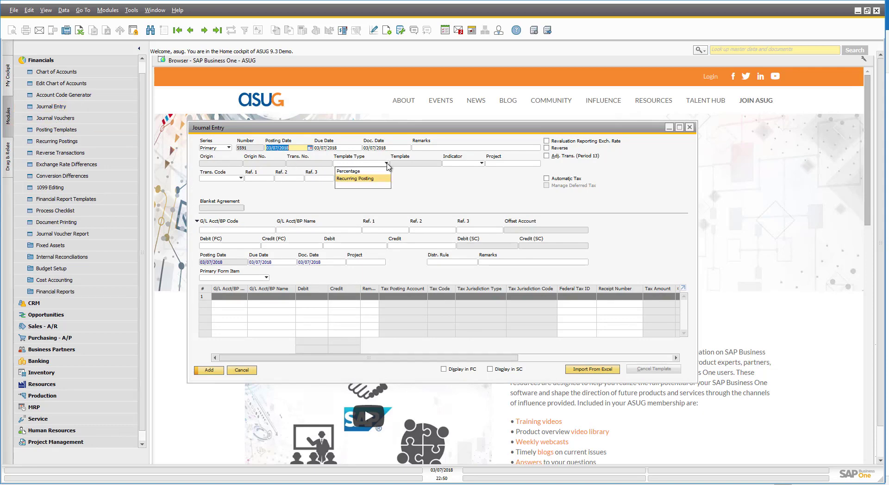
left_click(357, 174)
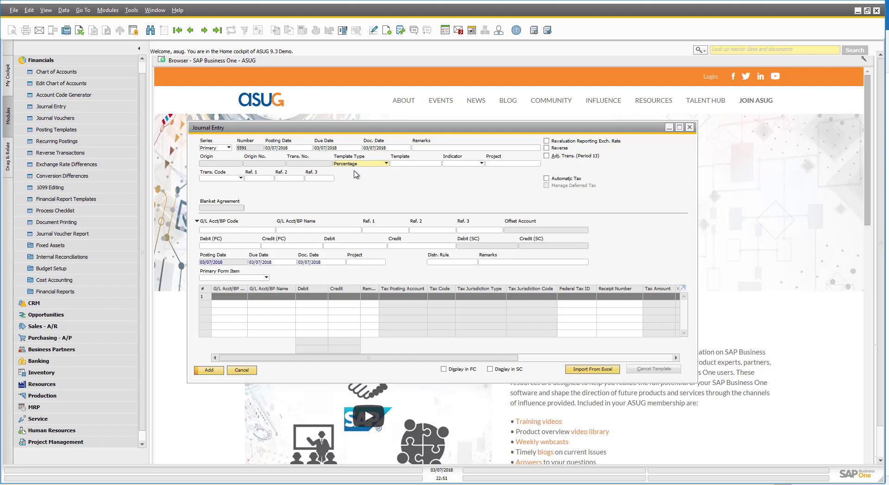
left_click(422, 165)
left_click(439, 164)
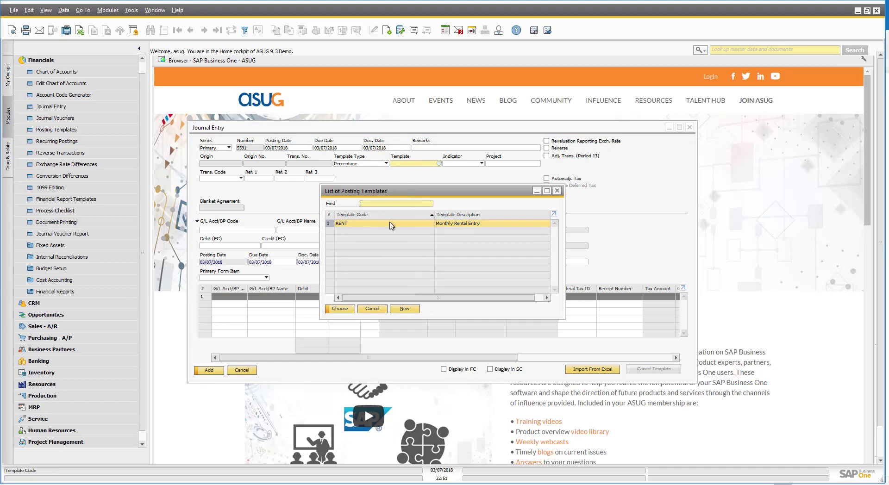
double_click(391, 224)
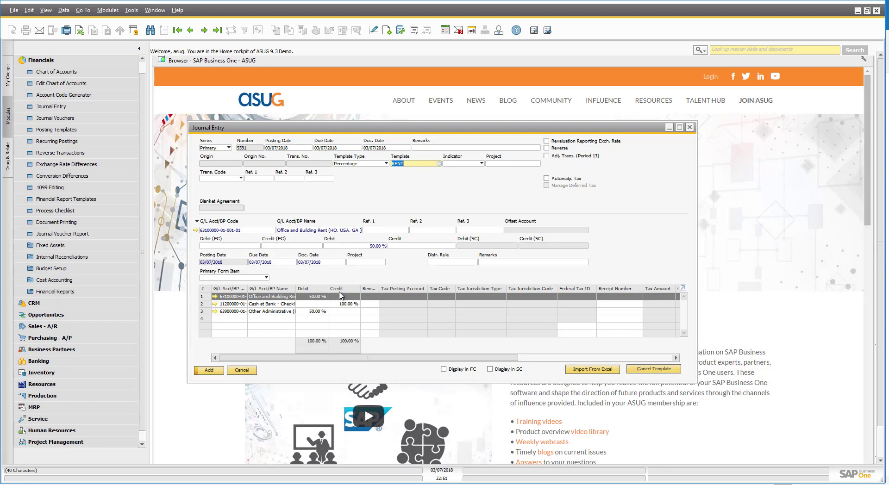
- Enter a debit of 100 $ for Office and Building Rent, add the journal entry and close the journal entry window
left_click(355, 247)
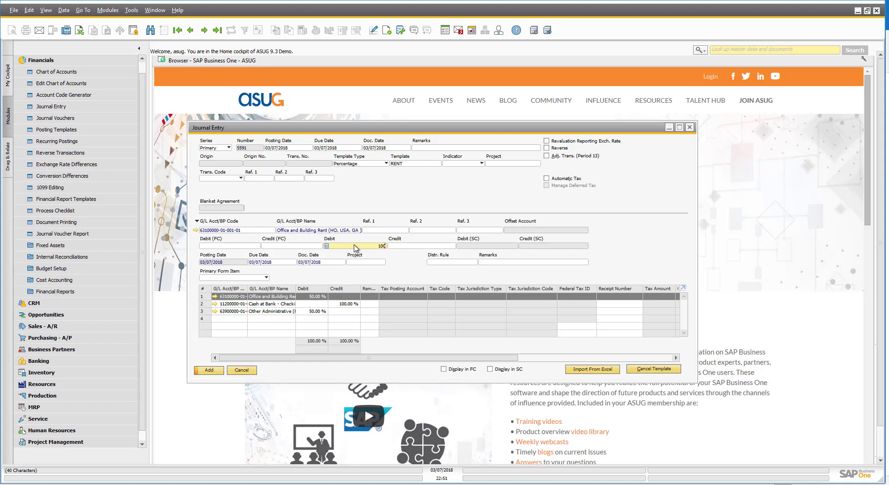
key("Tab")
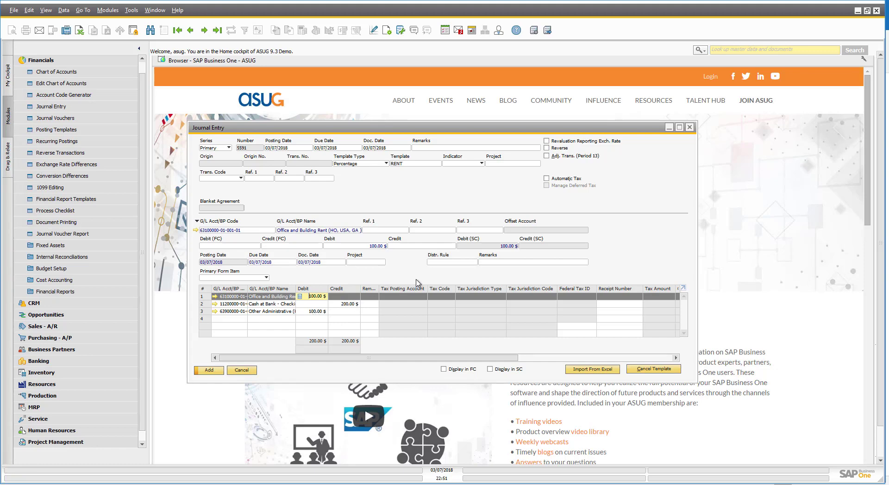
left_click(208, 370)
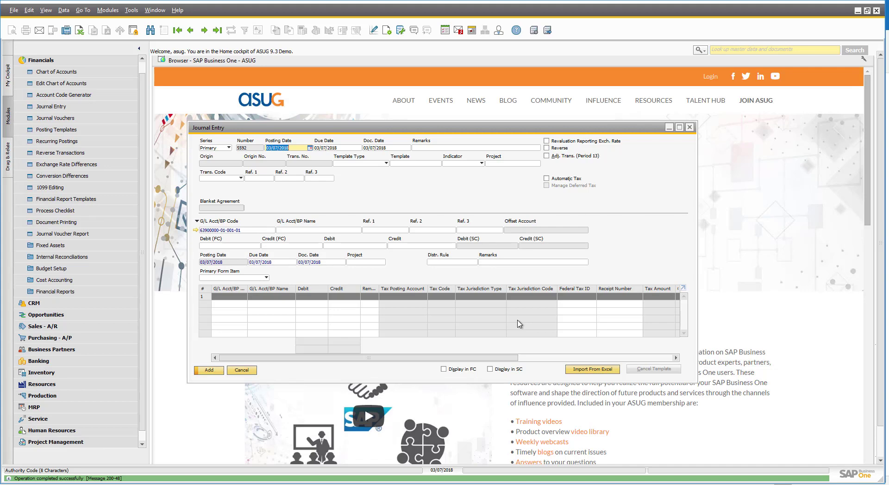
left_click(855, 449)
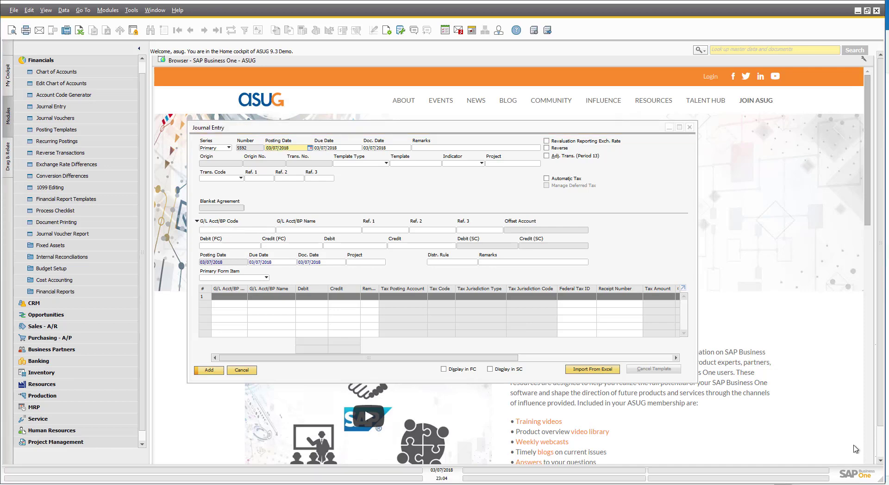
left_click(691, 128)
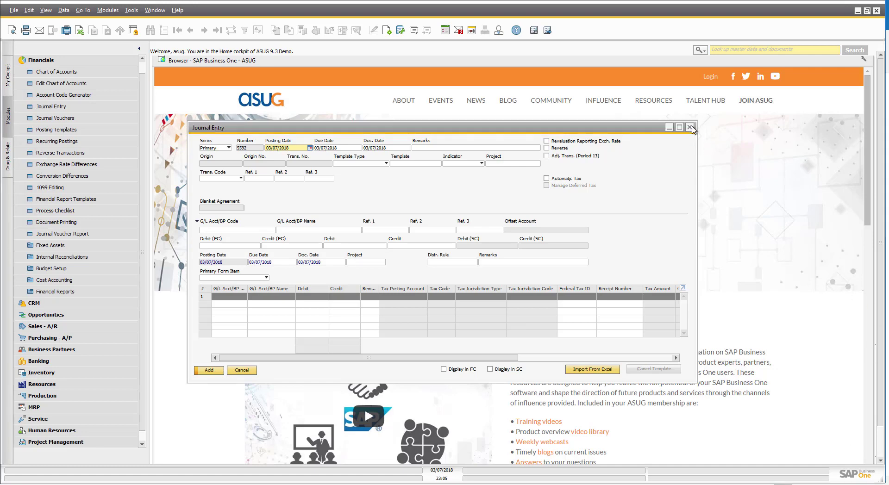
left_click(690, 128)
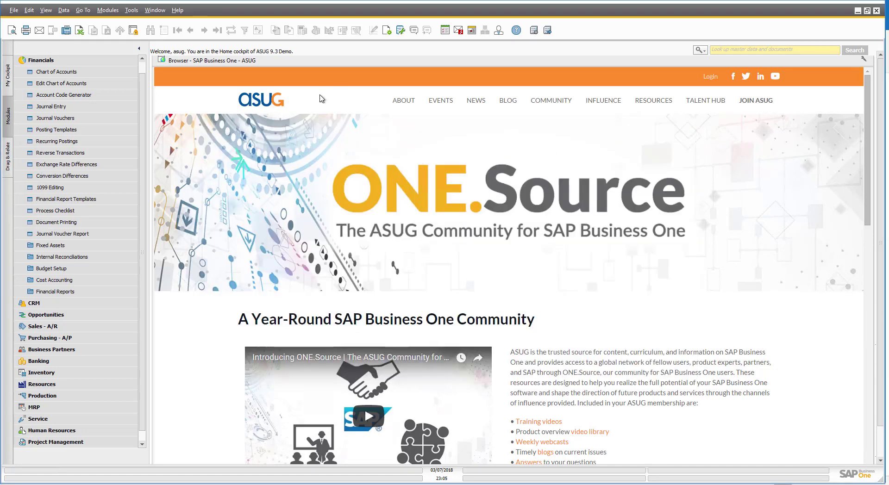
- Start a new recurring posting with the code PAYROLL and the description Payroll Trx
left_click(51, 141)
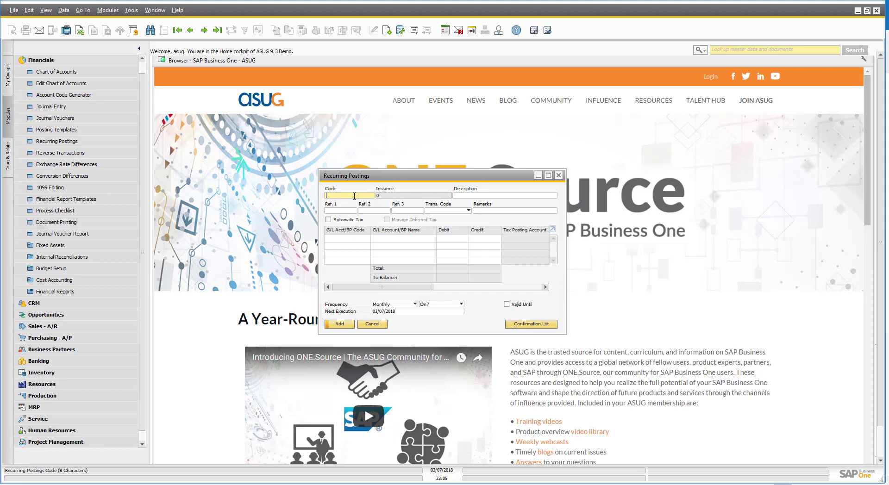
type("PAYROLL")
key("Tab")
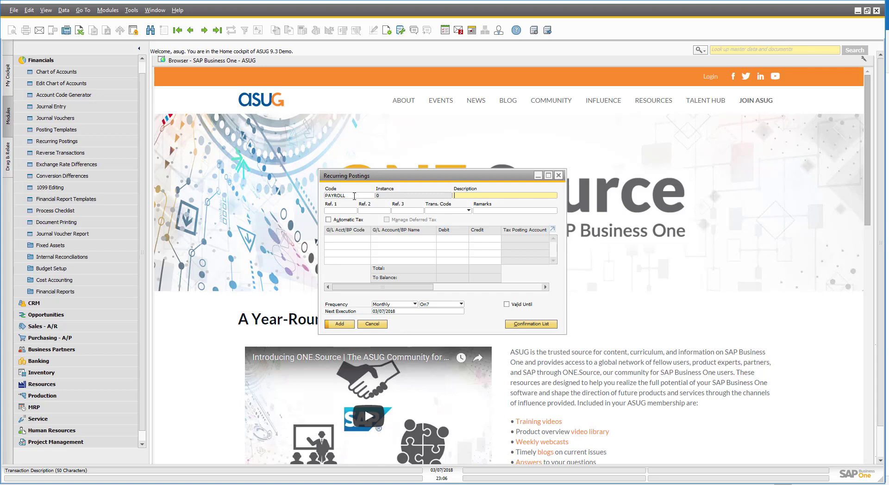
type("Payroll Trx")
- Add the Payroll Expense - Direct Labor Cost account as the recurring posting's first line with a debit of 1000 $
left_click(346, 238)
left_click(367, 238)
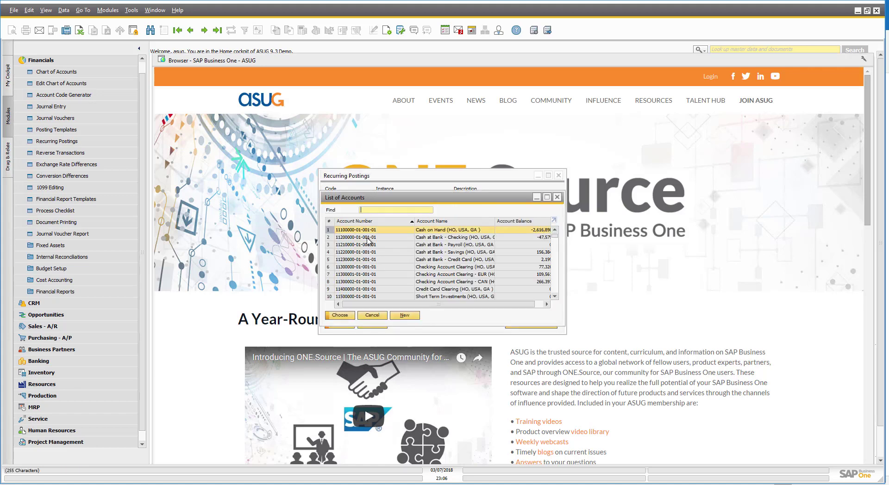
left_click(440, 222)
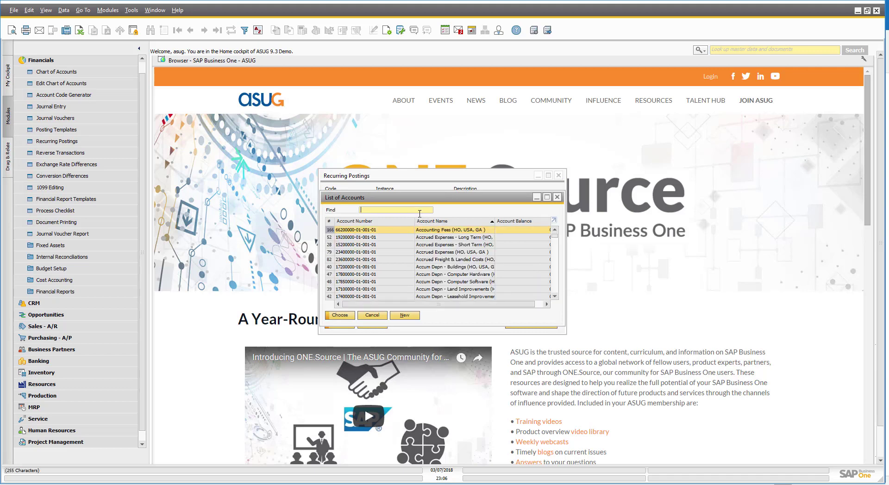
type("Payr")
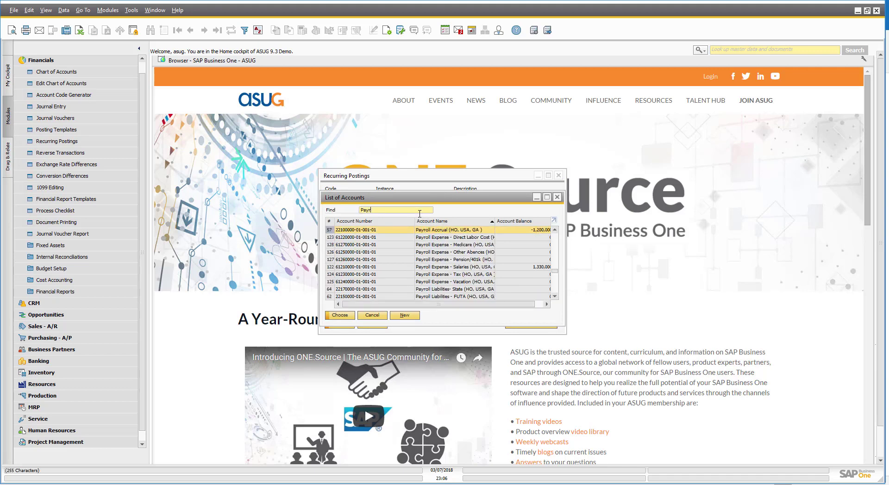
double_click(438, 238)
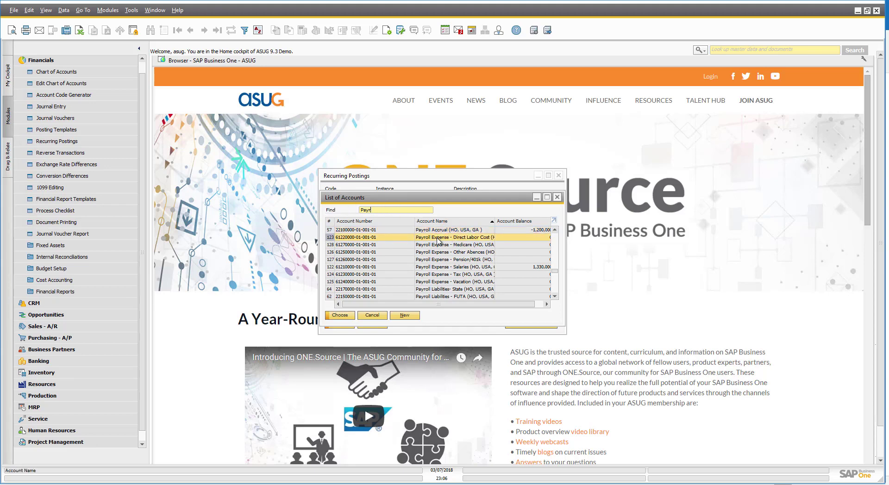
left_click(457, 239)
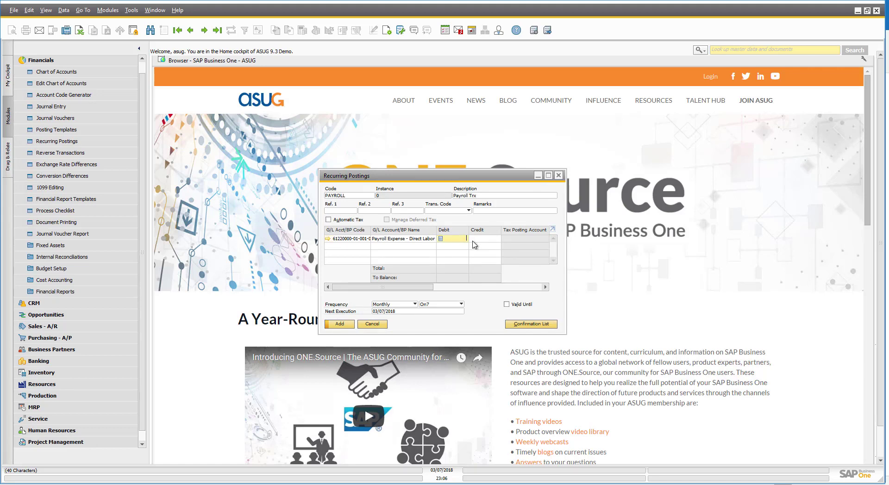
type("1000")
key("Tab")
key("Tab")
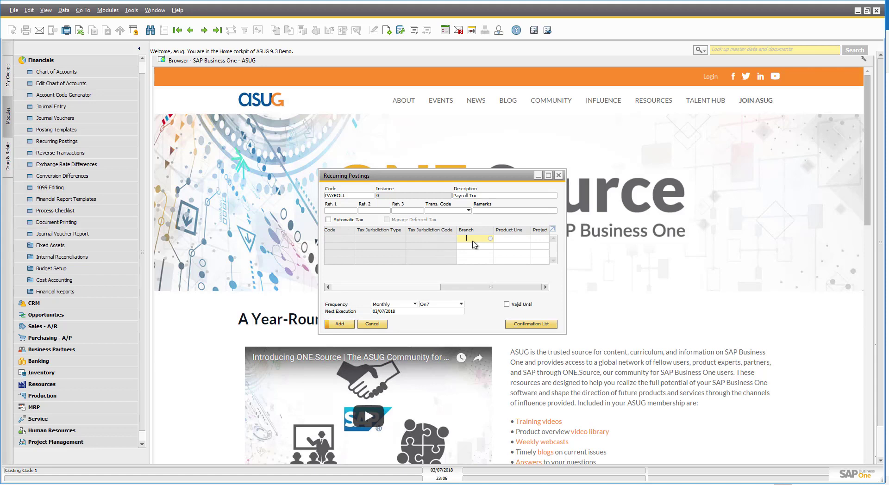
- Add the Cash at Bank - Checking account as the second line with a credit of 1,000 $
left_click(389, 287)
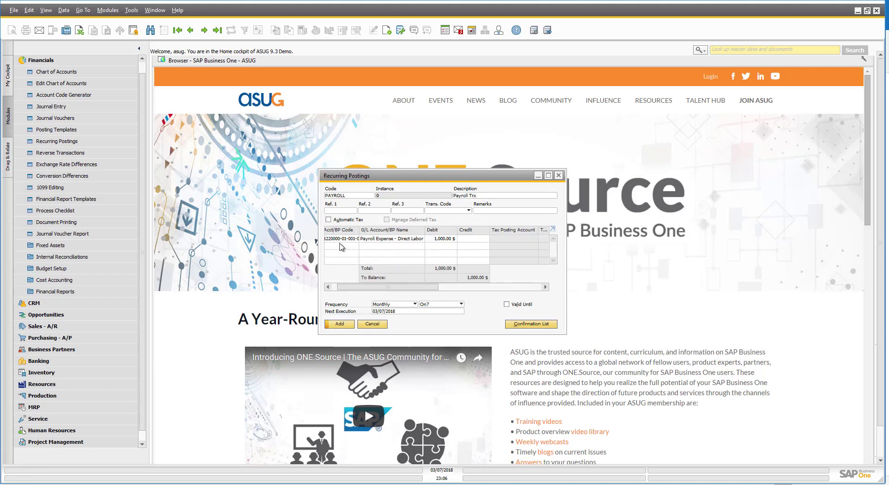
left_click(341, 245)
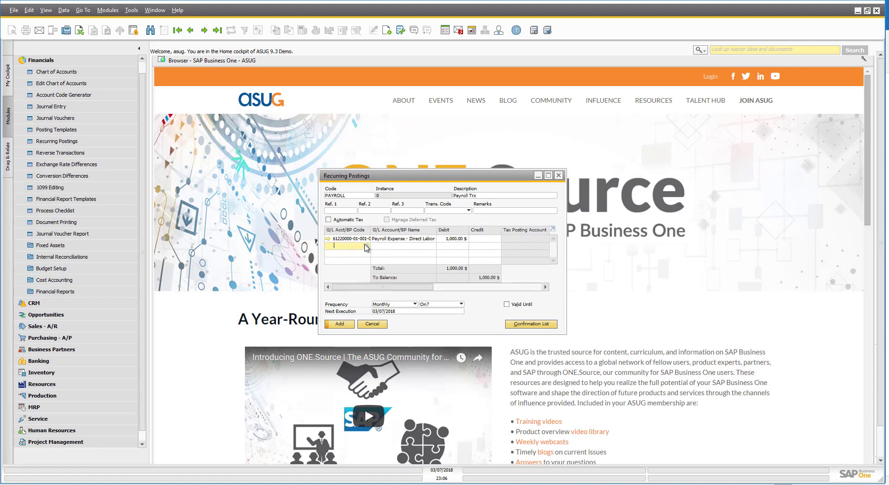
key("Tab")
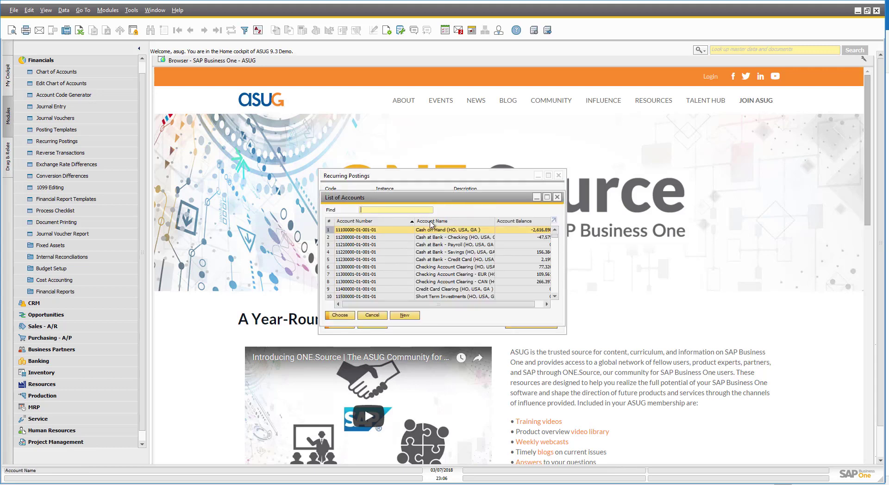
double_click(446, 236)
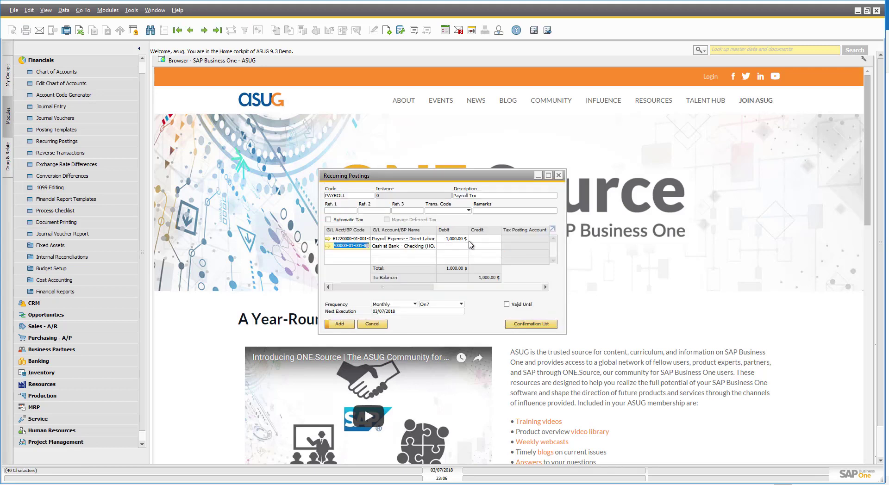
left_click(488, 247)
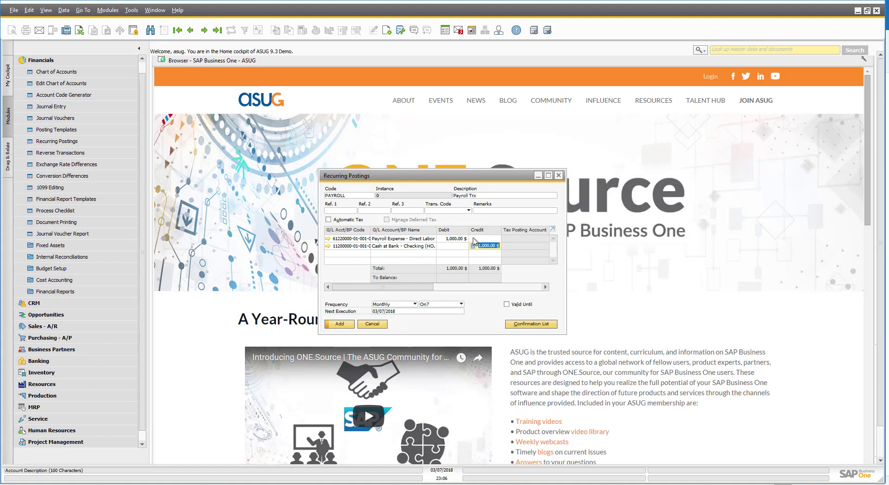
- Set the recurring posting's frequency to Weekly, On Thursday
left_click(415, 306)
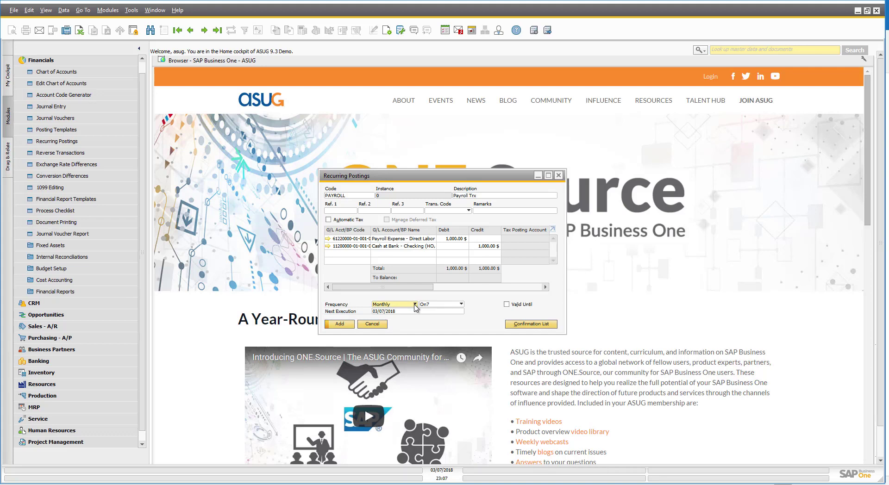
left_click(415, 305)
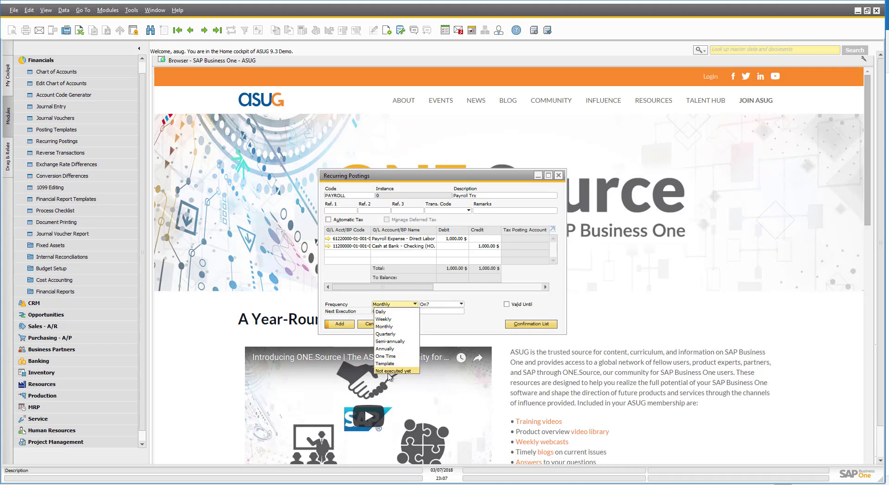
left_click(387, 320)
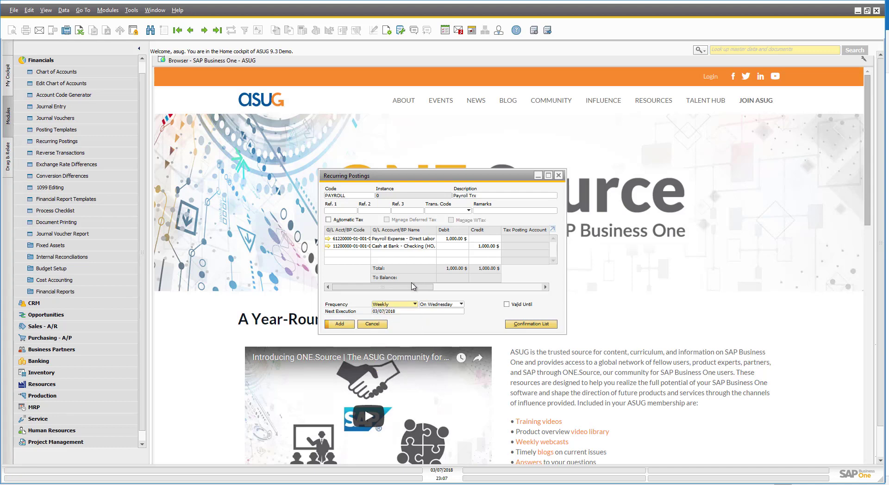
left_click(462, 305)
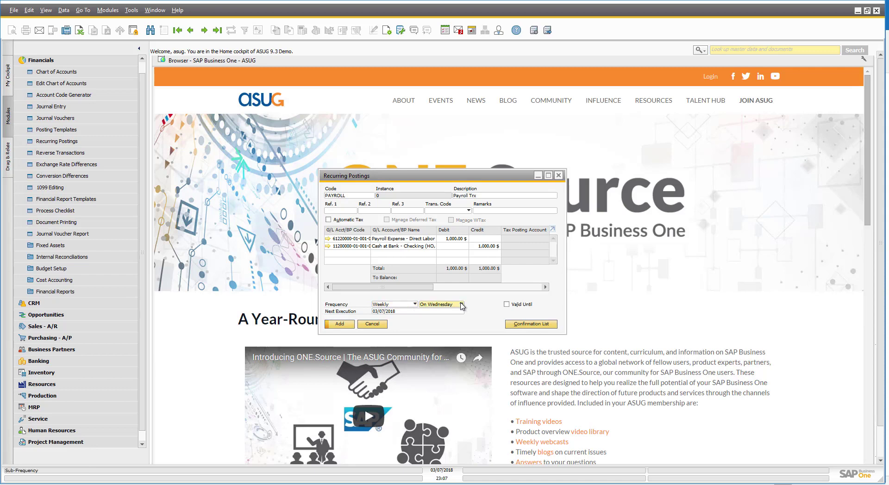
left_click(462, 304)
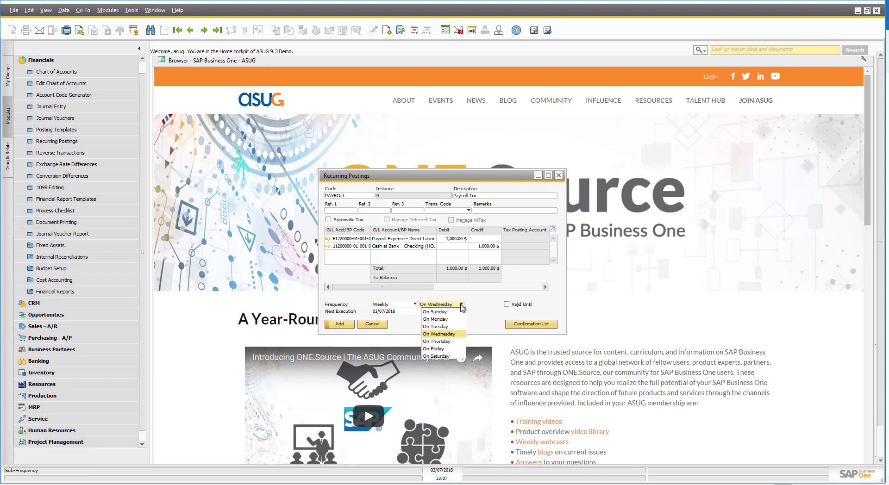
left_click(439, 342)
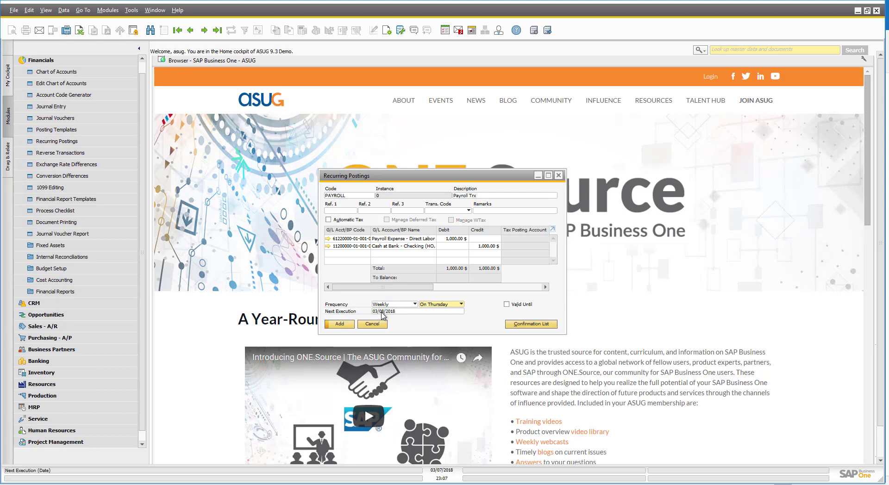
- Limit the recurring posting's validity to 07/26/2018 and add the posting
left_click(507, 305)
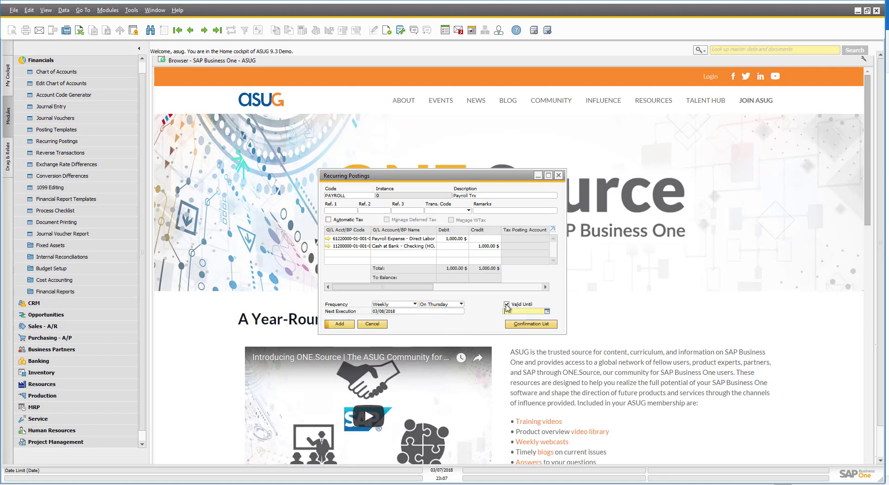
left_click(547, 311)
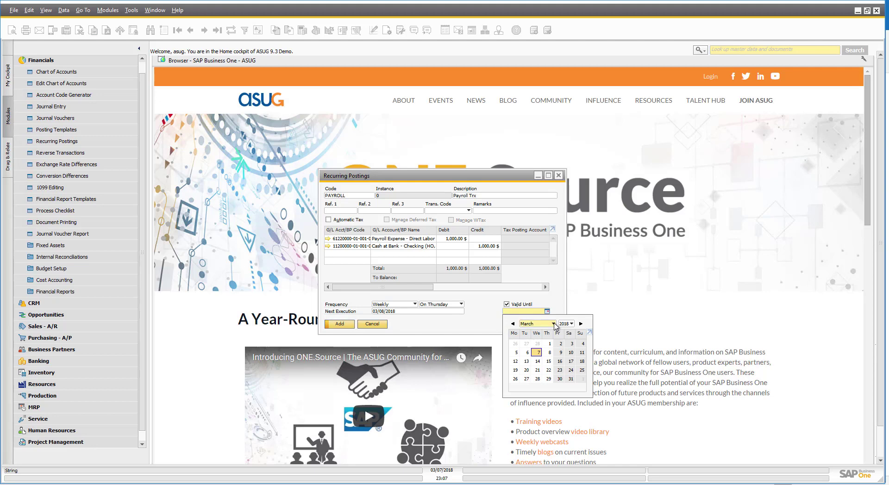
left_click(553, 324)
left_click(553, 324)
left_click(553, 324)
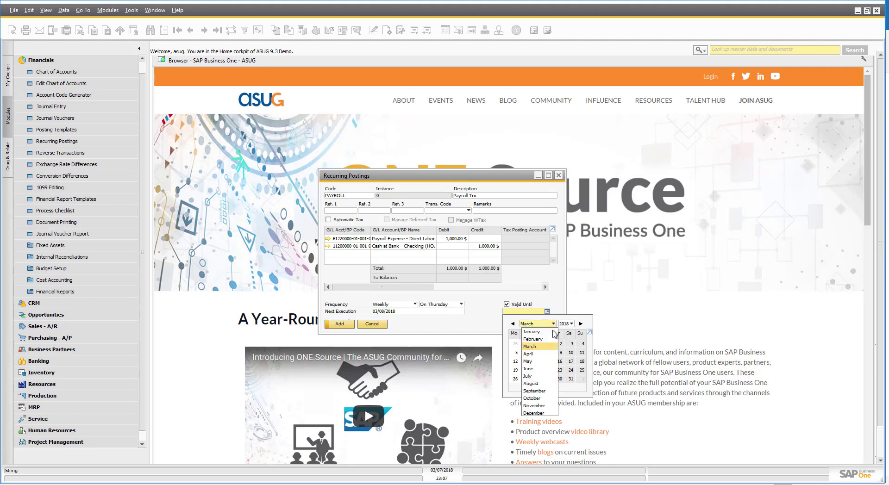
left_click(545, 376)
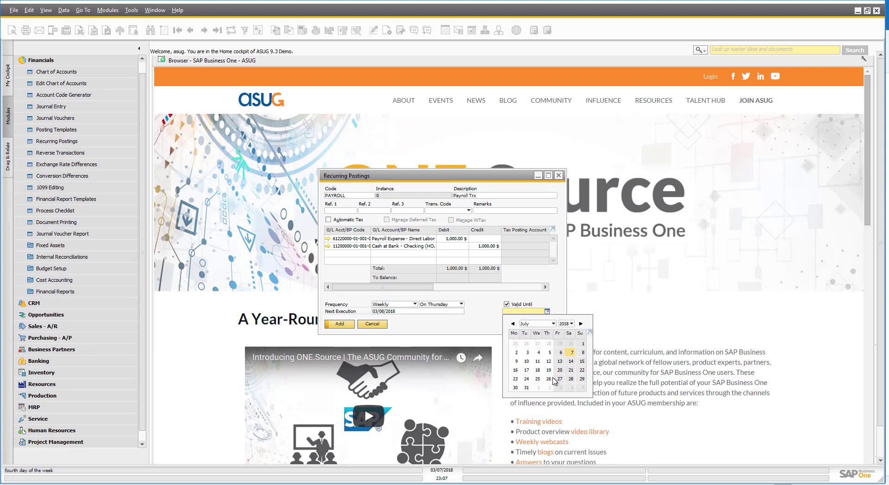
left_click(548, 379)
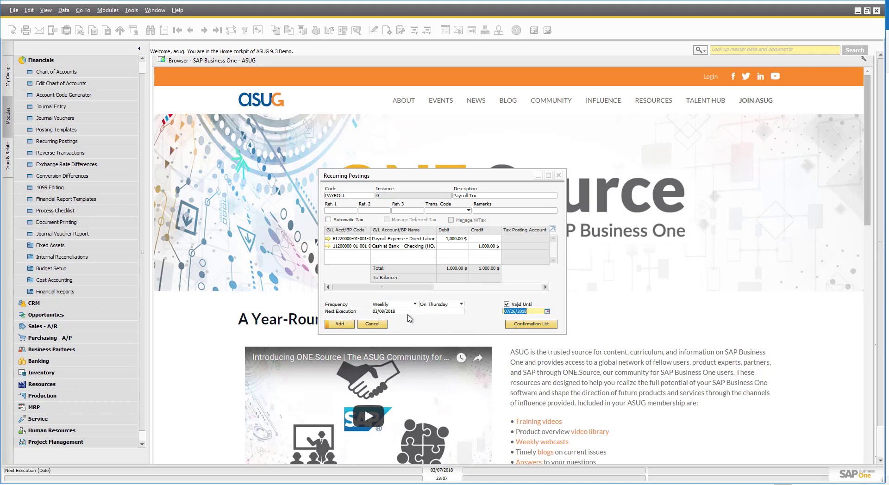
left_click(340, 325)
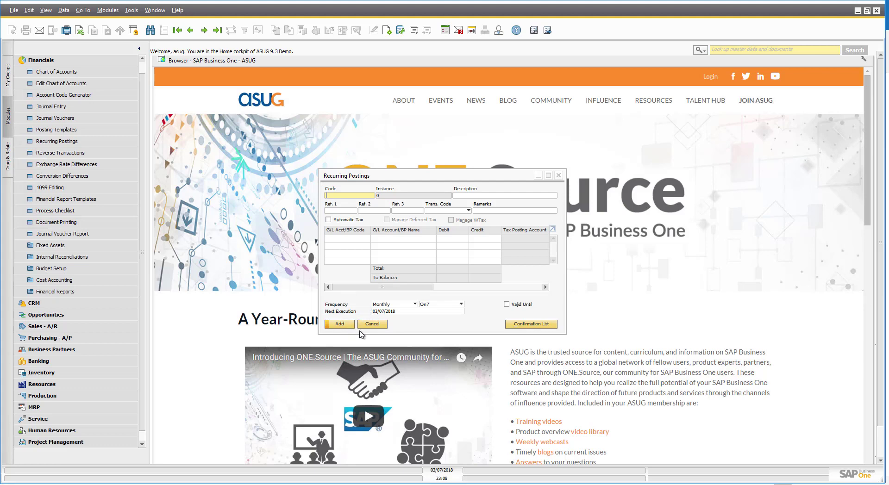
- Review the confirmation list of recurring postings due for execution and close it without executing any
left_click(530, 324)
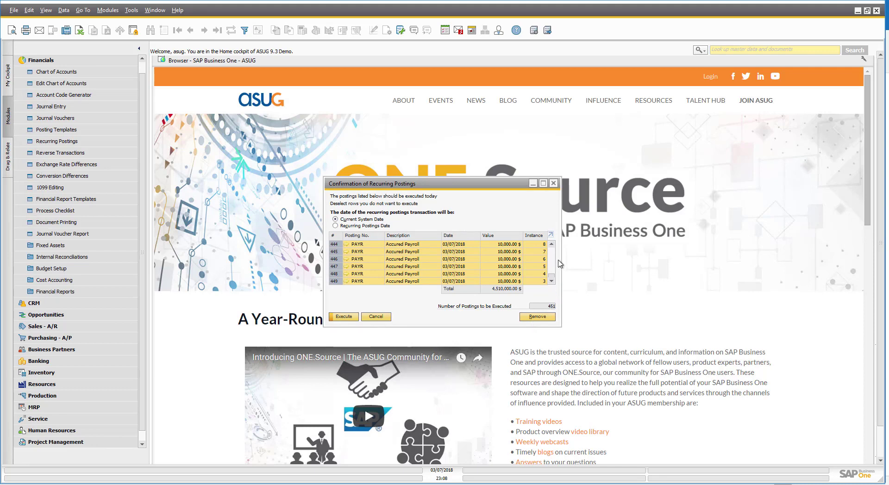
left_click_drag(554, 277, 552, 297)
left_click(382, 318)
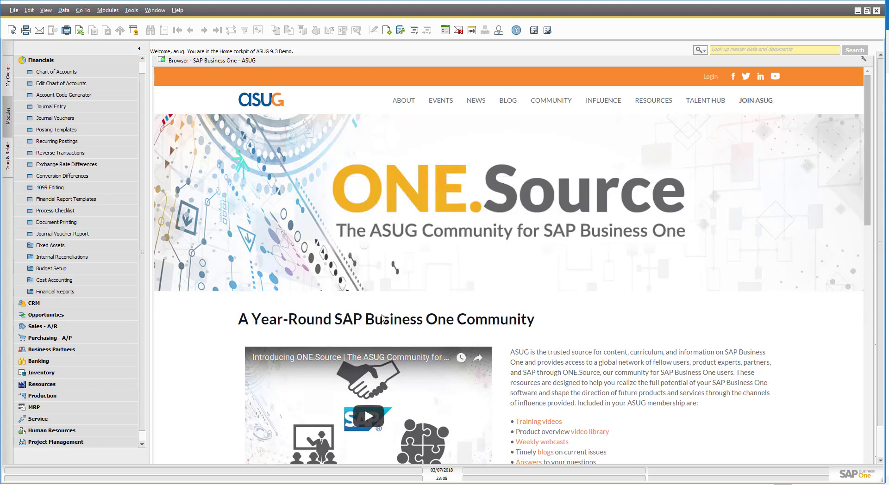